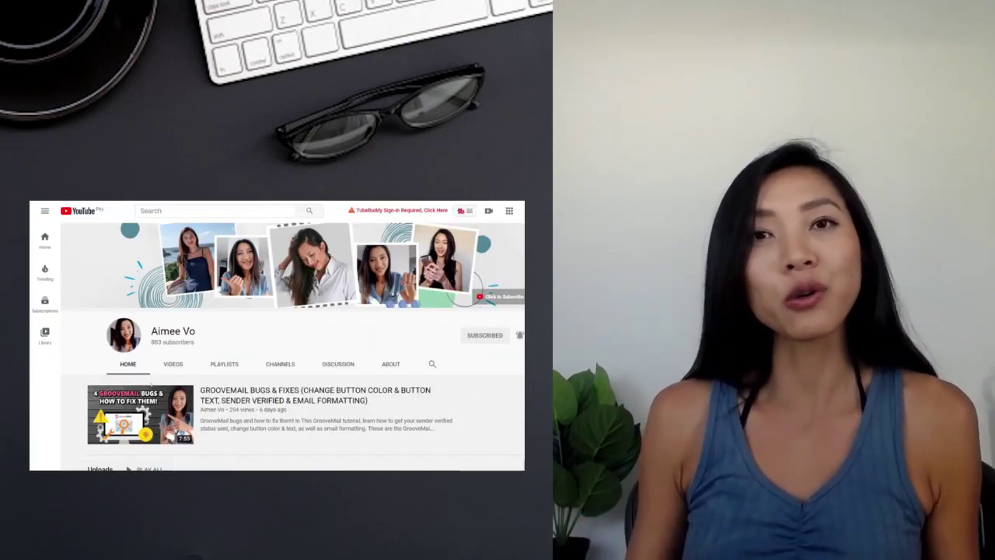
Browse the channel's playlists, scrolling along the shelf to see more.
{"action": "left_click", "coordinate": [232, 365]}
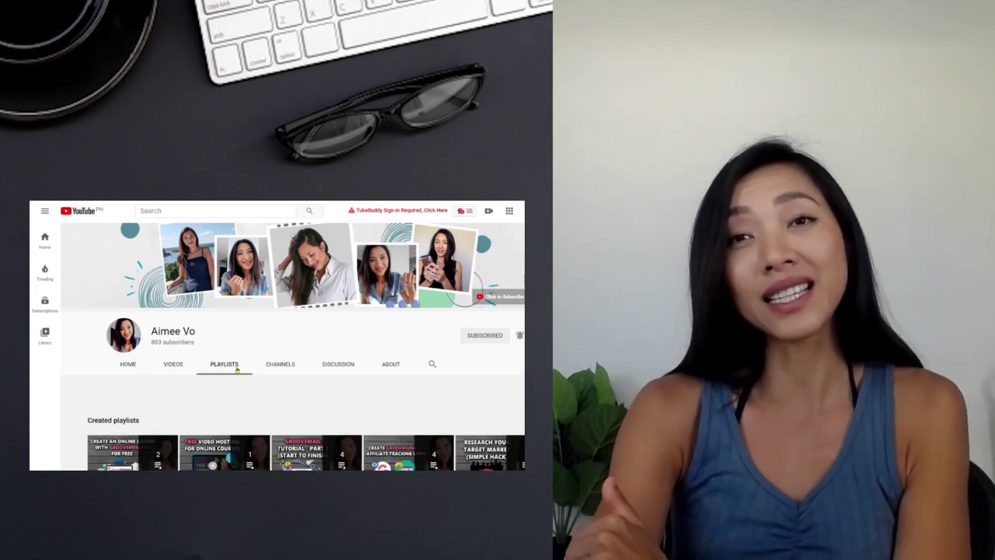
{"action": "scroll", "coordinate": [236, 371], "scroll_direction": "down", "scroll_amount": 2}
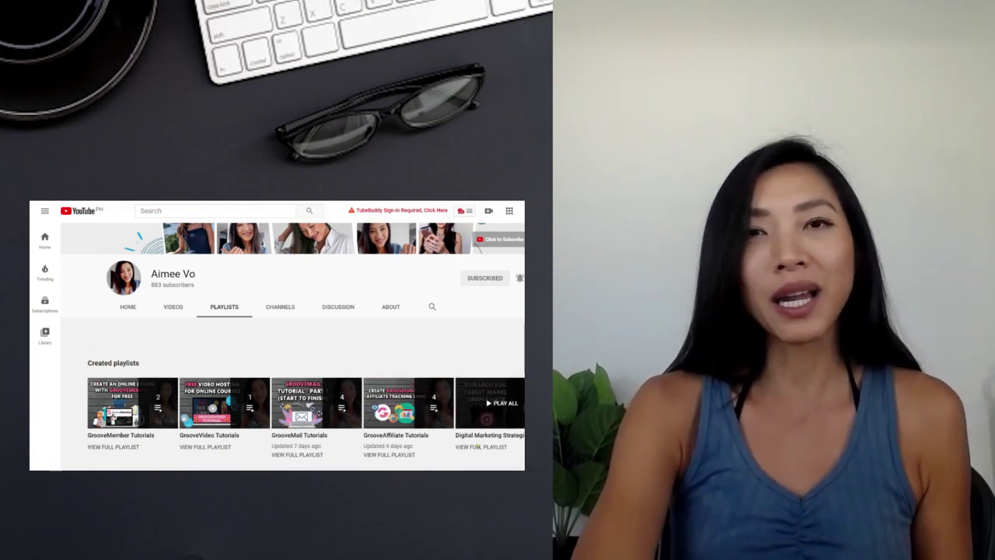
{"action": "left_click", "coordinate": [519, 403]}
{"action": "left_click", "coordinate": [519, 402]}
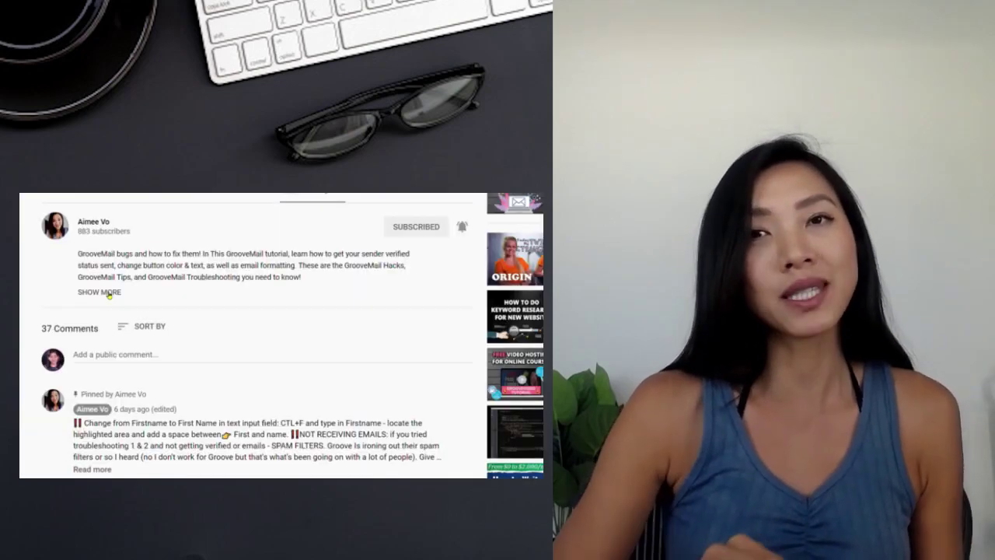
Expand the GrooveMail bugs video's description and jump to the 01:32 troubleshooting timestamp.
{"action": "left_click", "coordinate": [104, 291]}
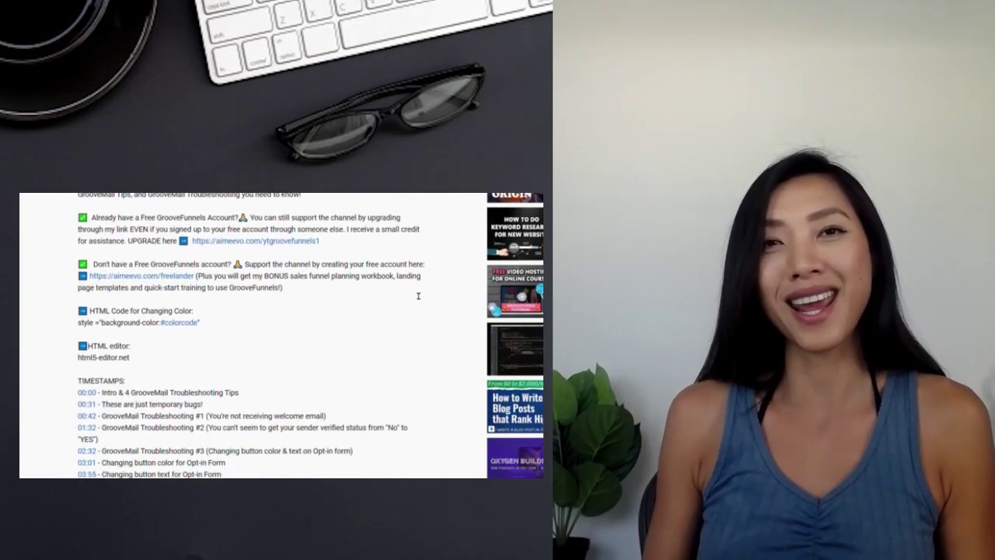
{"action": "scroll", "coordinate": [412, 292], "scroll_direction": "down", "scroll_amount": 4}
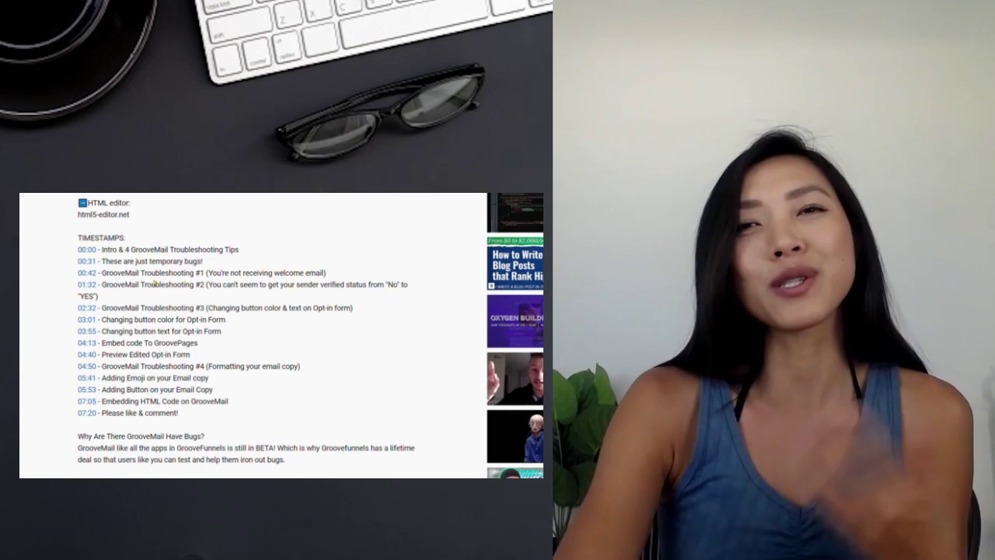
{"action": "left_click_drag", "start_coordinate": [144, 286], "coordinate": [260, 286]}
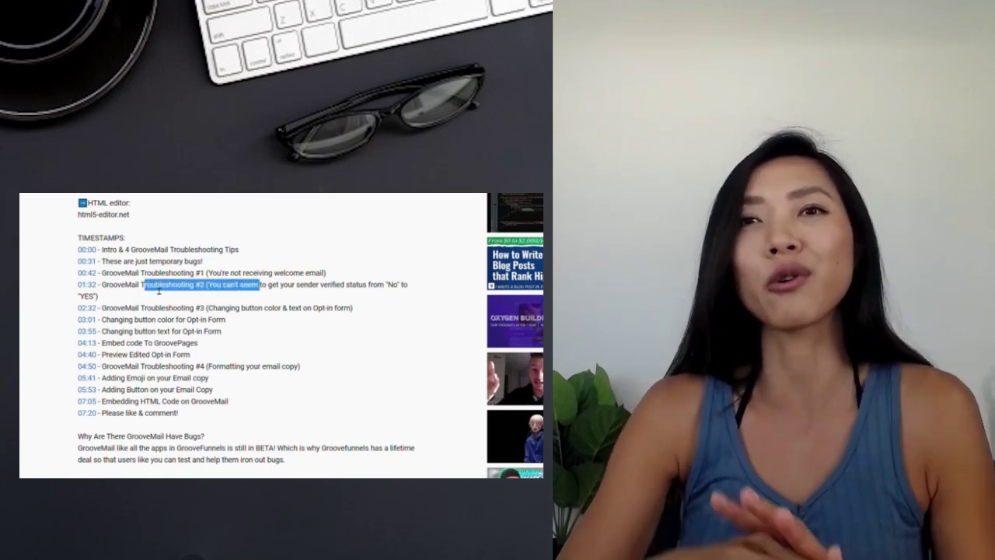
{"action": "left_click", "coordinate": [159, 290]}
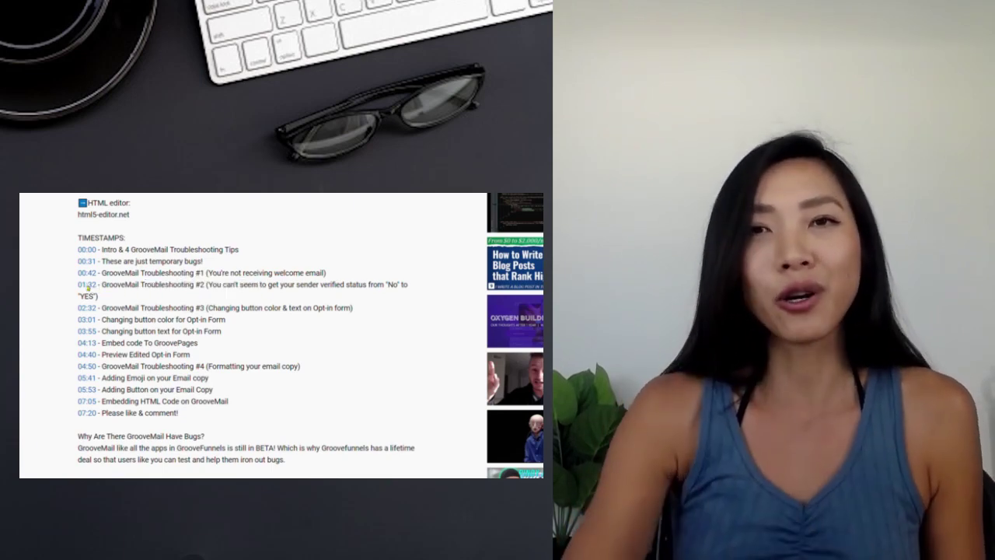
{"action": "left_click", "coordinate": [87, 287]}
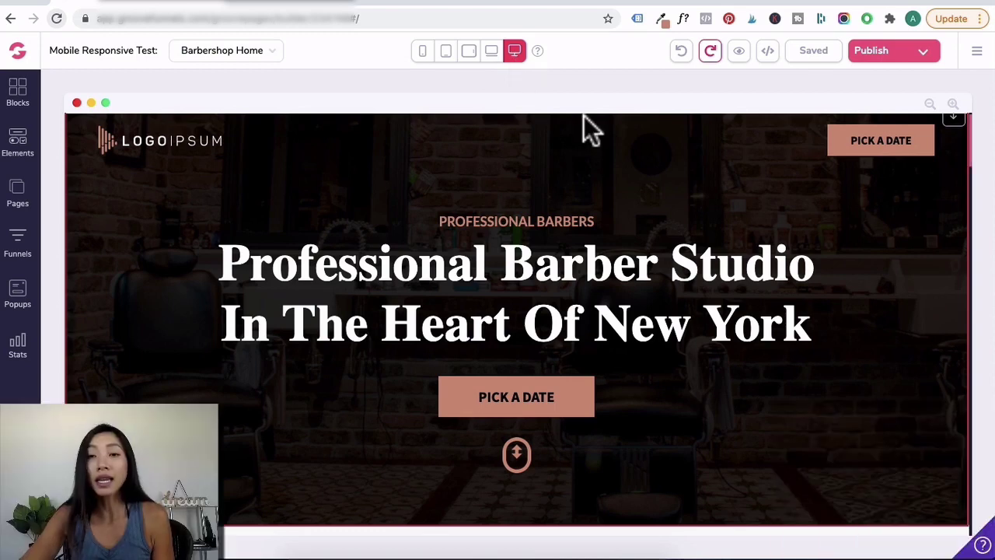
Replace the hero block's background with the galaxy image from the image library.
{"action": "left_click", "coordinate": [583, 117]}
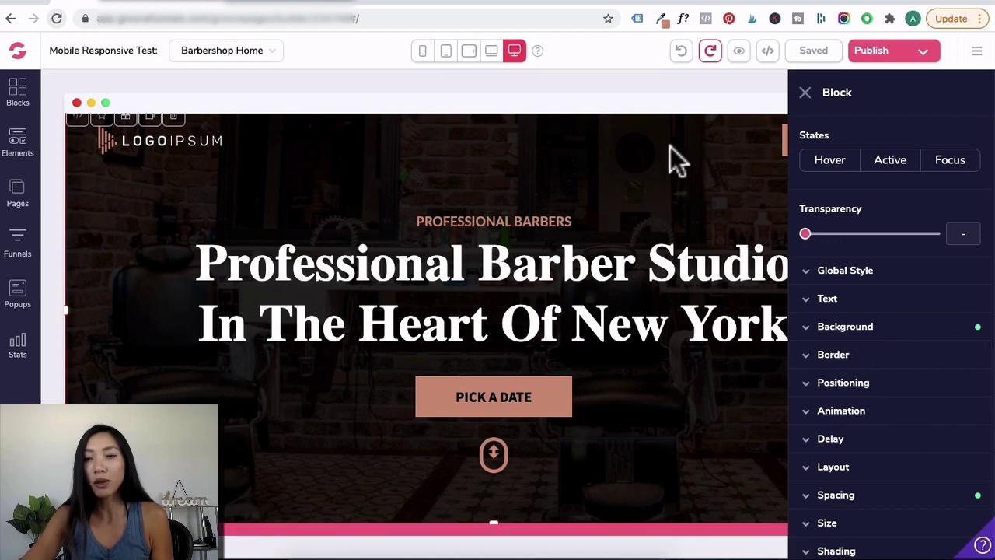
{"action": "left_click", "coordinate": [859, 327]}
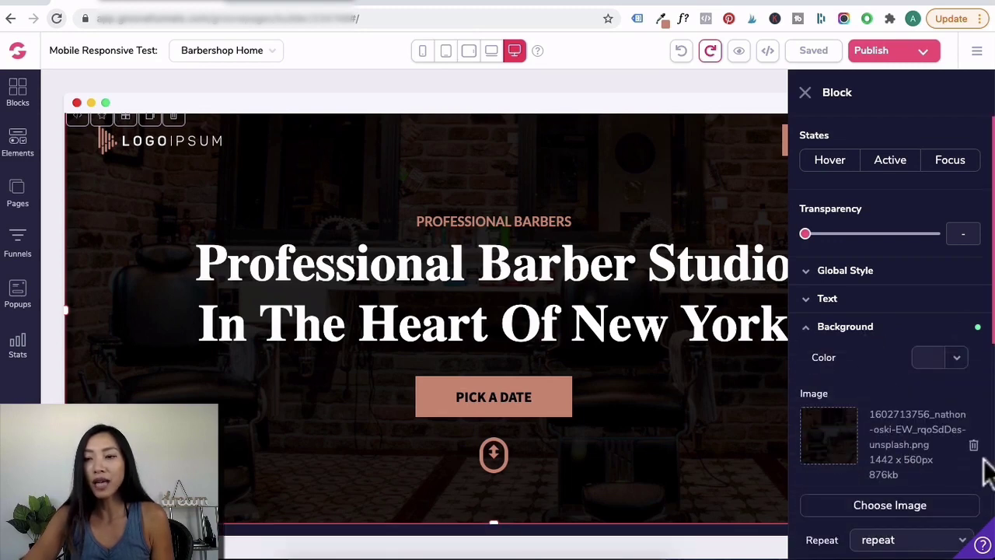
{"action": "left_click", "coordinate": [885, 505]}
{"action": "left_click", "coordinate": [273, 204]}
{"action": "left_click", "coordinate": [905, 78]}
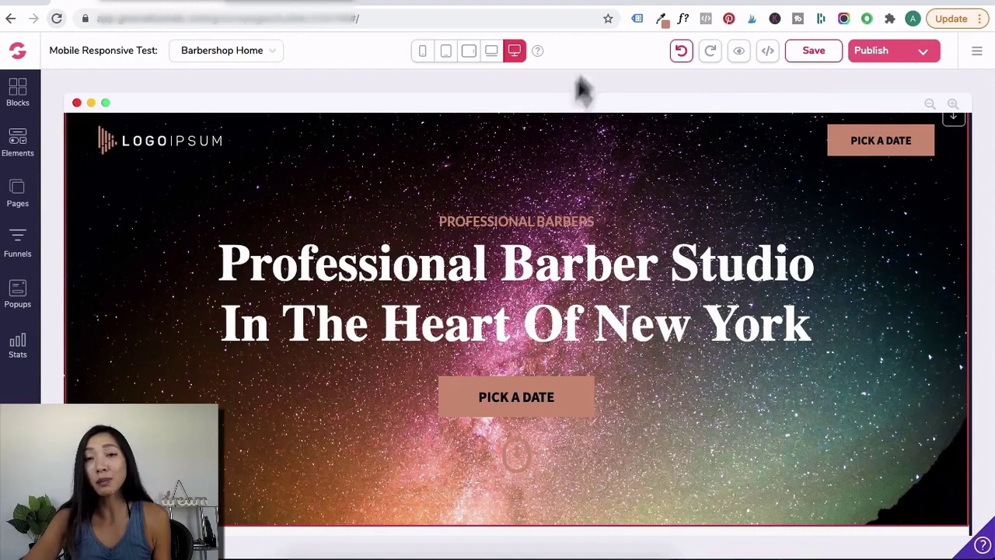
{"action": "left_click", "coordinate": [491, 52]}
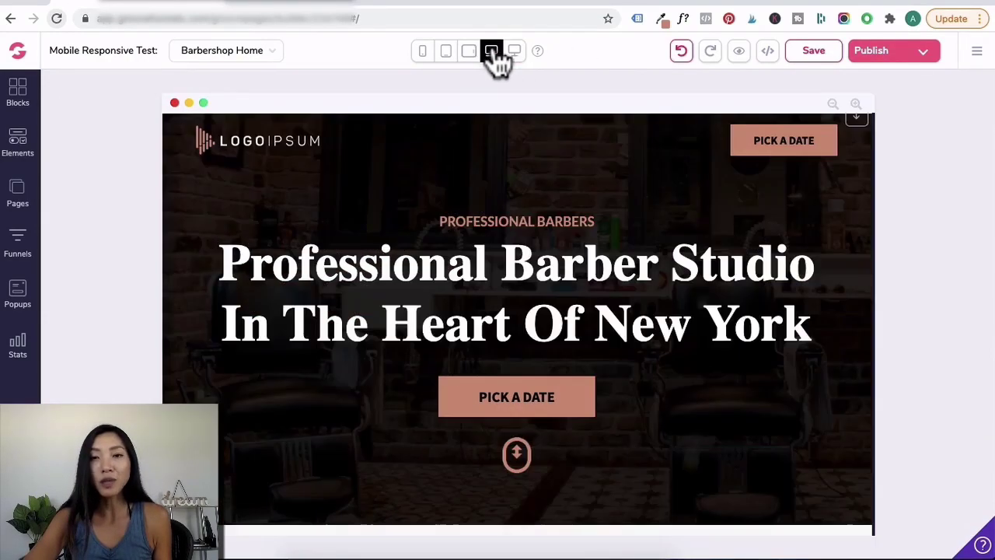
{"action": "left_click", "coordinate": [470, 51]}
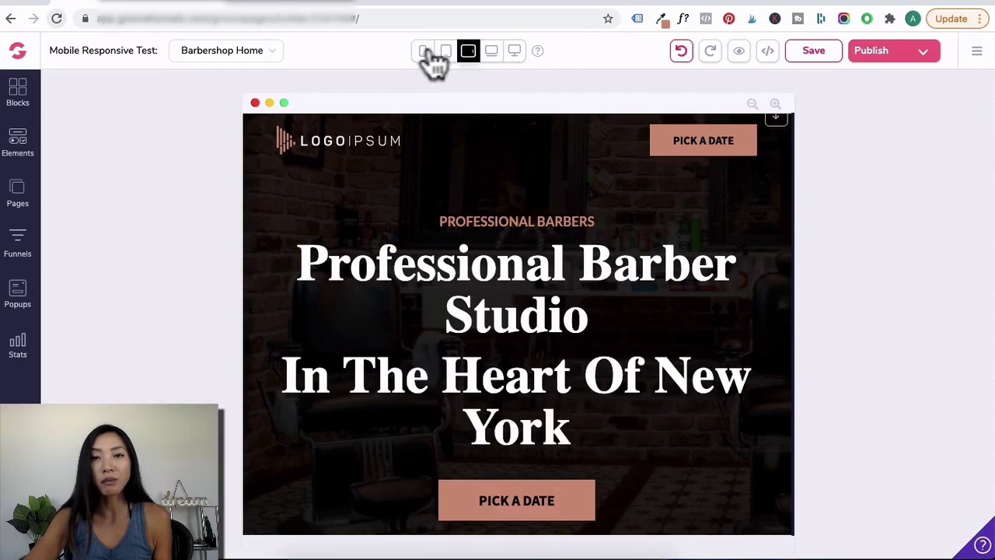
{"action": "left_click", "coordinate": [422, 52]}
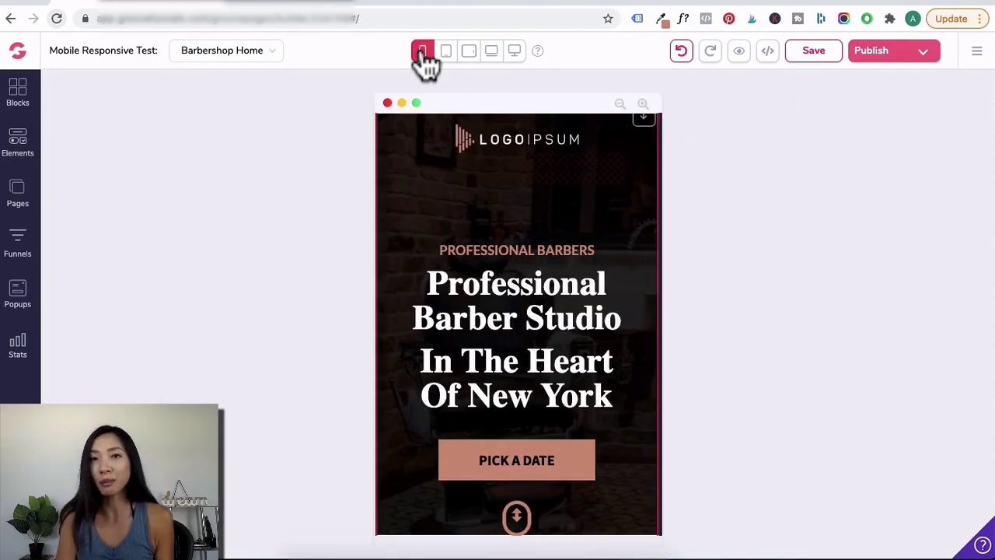
{"action": "left_click", "coordinate": [515, 51]}
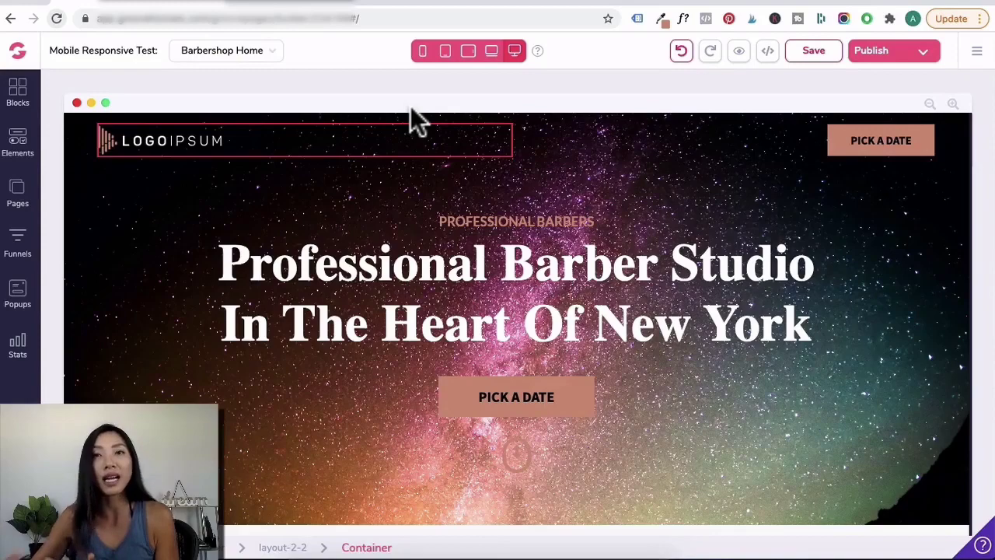
Undo the galaxy background, preview at tablet-portrait and phone widths, then redo.
{"action": "left_click", "coordinate": [682, 53]}
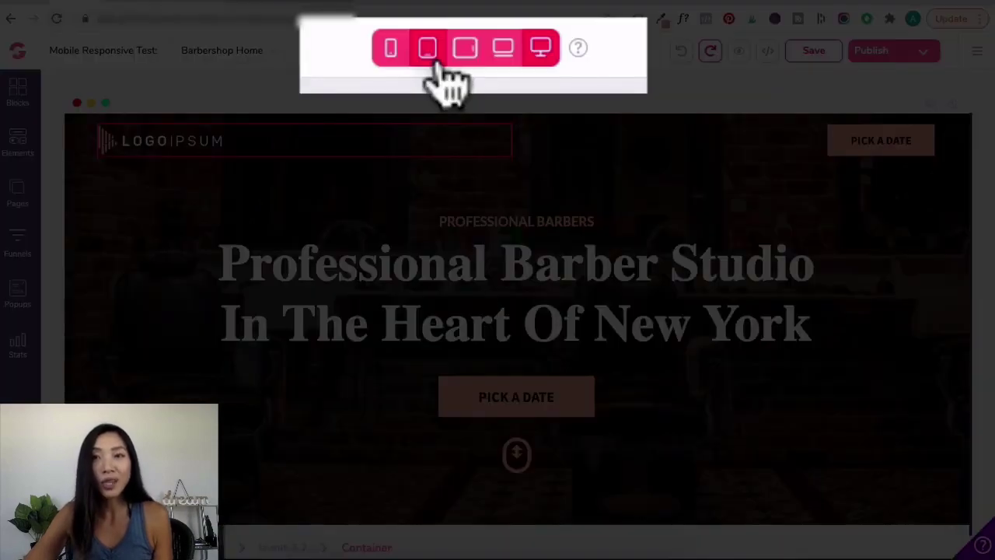
{"action": "left_click", "coordinate": [429, 56]}
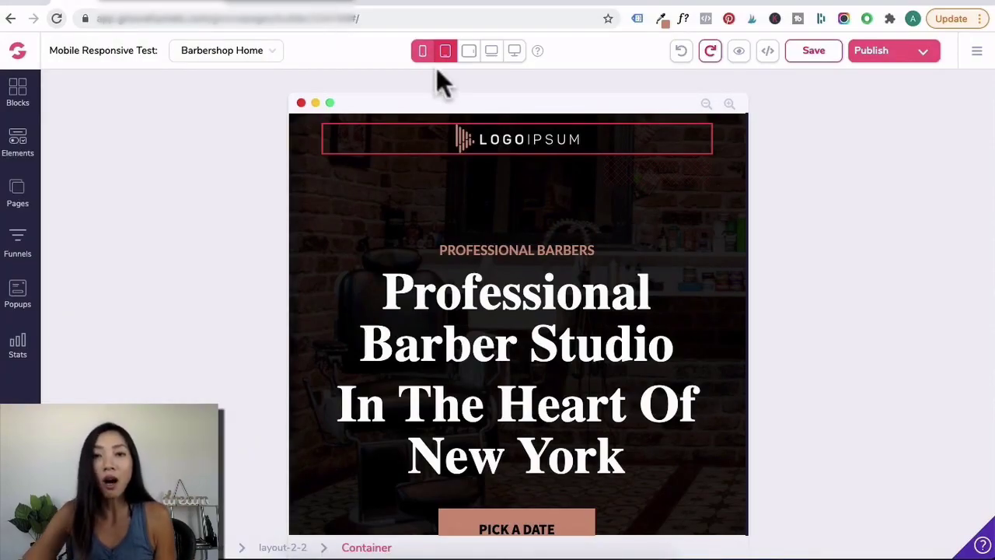
{"action": "left_click", "coordinate": [422, 51]}
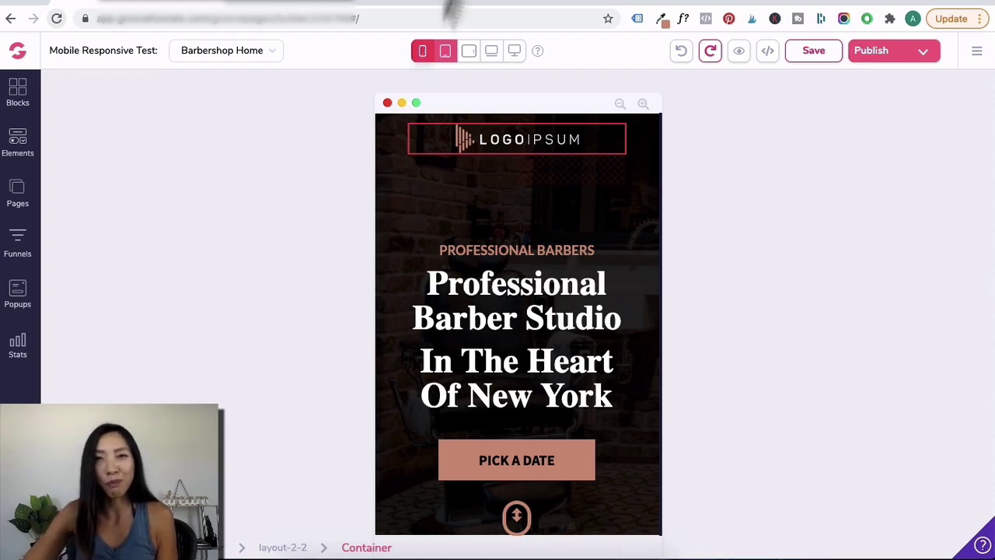
{"action": "key", "text": "ctrl+shift+z"}
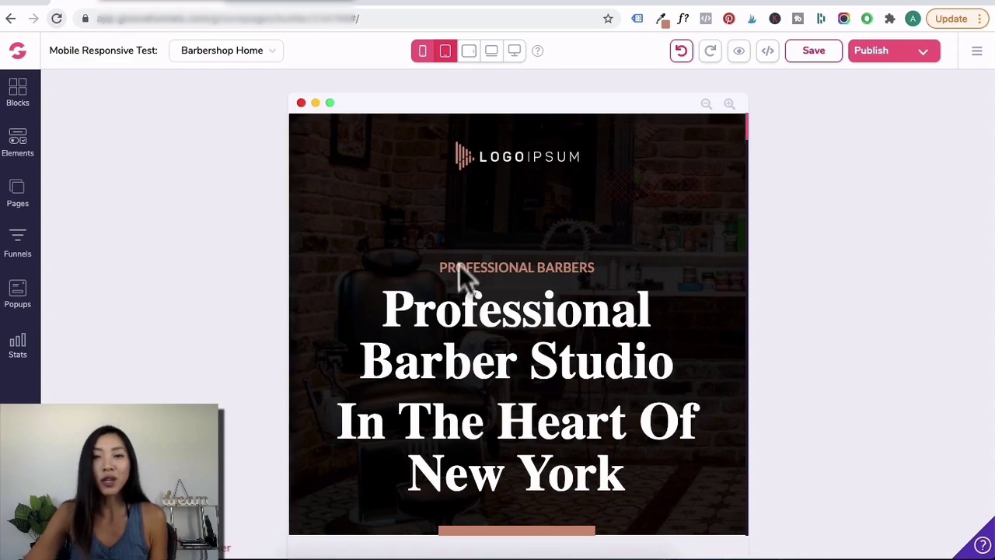
Scroll to the staff section and check how the barber cards stack at phone width.
{"action": "scroll", "coordinate": [460, 276], "scroll_direction": "down", "scroll_amount": 12}
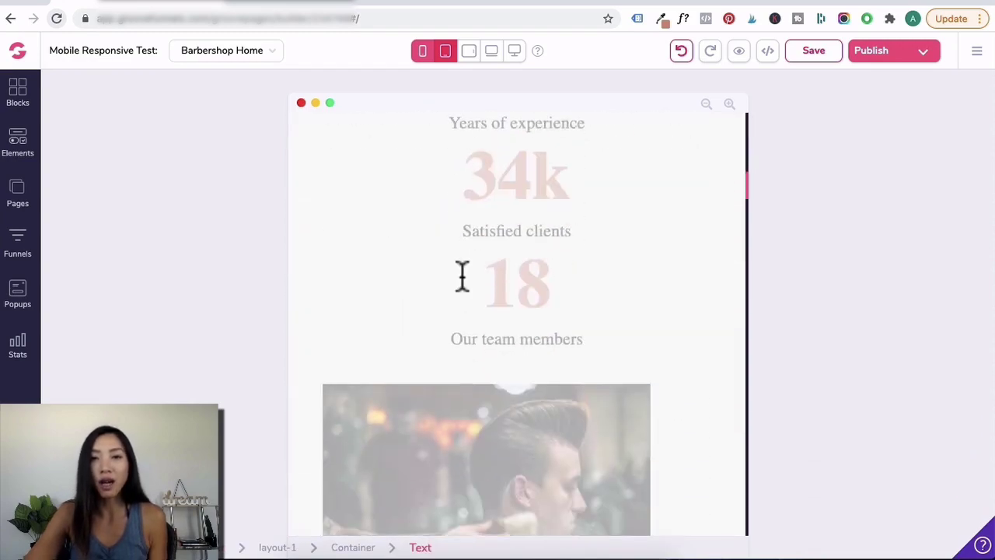
{"action": "scroll", "coordinate": [462, 279], "scroll_direction": "down", "scroll_amount": 10}
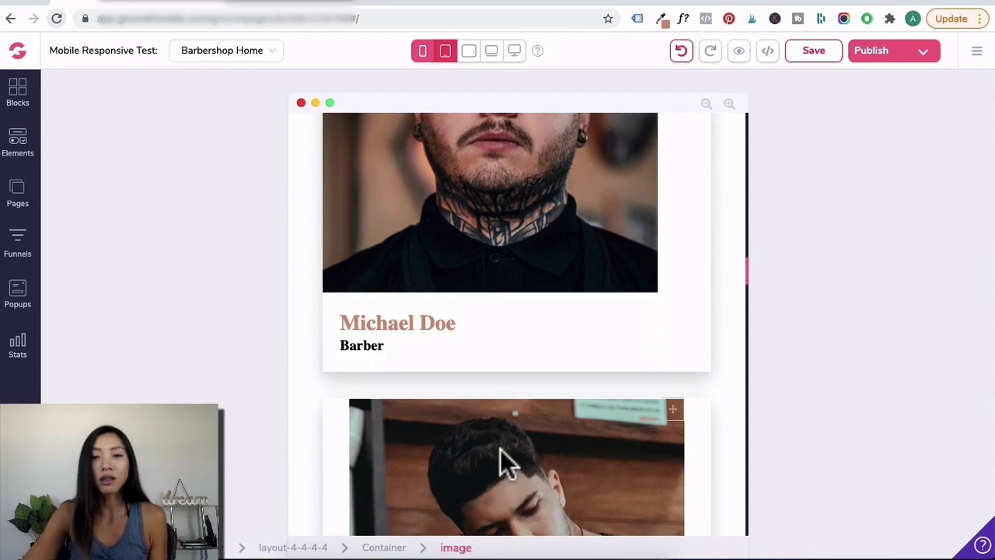
{"action": "scroll", "coordinate": [500, 462], "scroll_direction": "down", "scroll_amount": 2}
{"action": "left_click", "coordinate": [422, 52]}
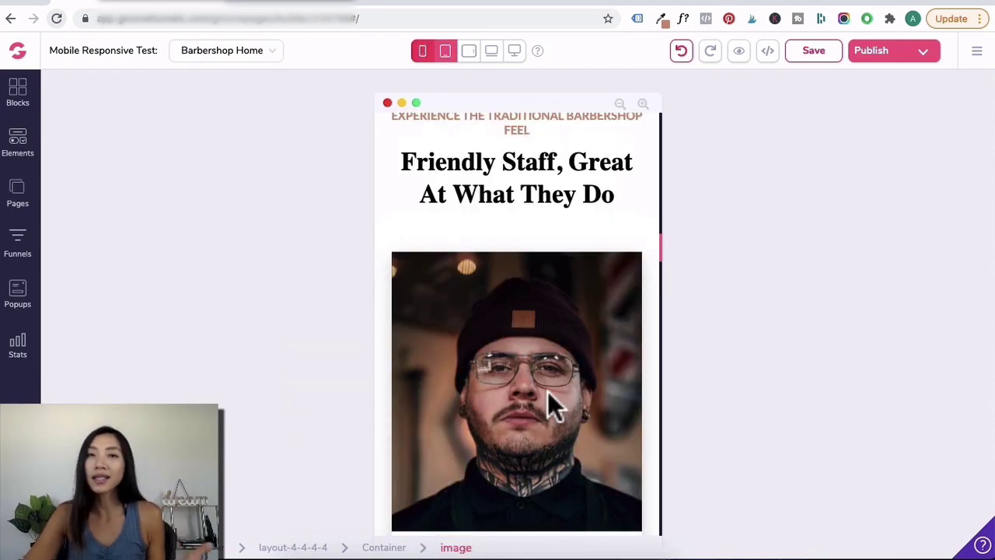
{"action": "scroll", "coordinate": [548, 392], "scroll_direction": "down", "scroll_amount": 4}
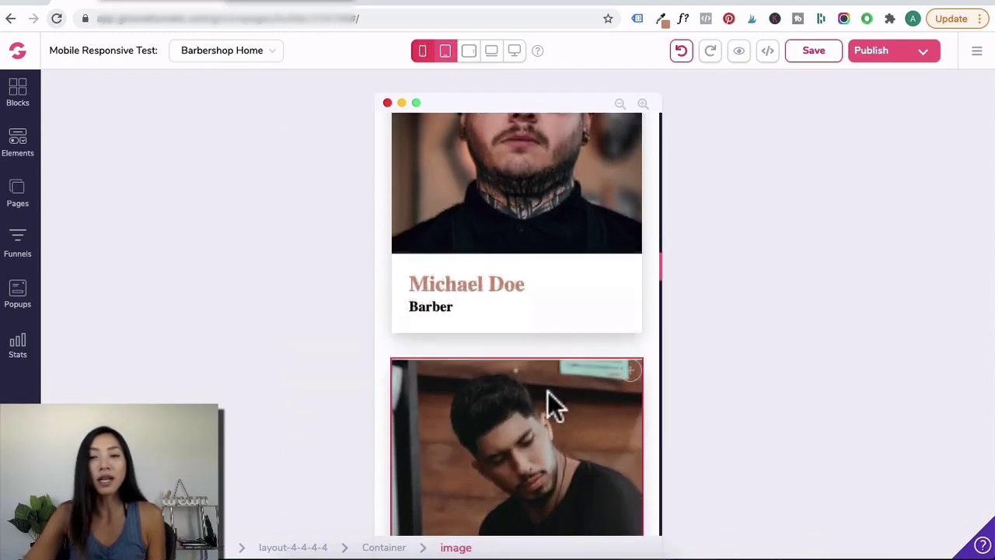
{"action": "scroll", "coordinate": [548, 393], "scroll_direction": "down", "scroll_amount": 4}
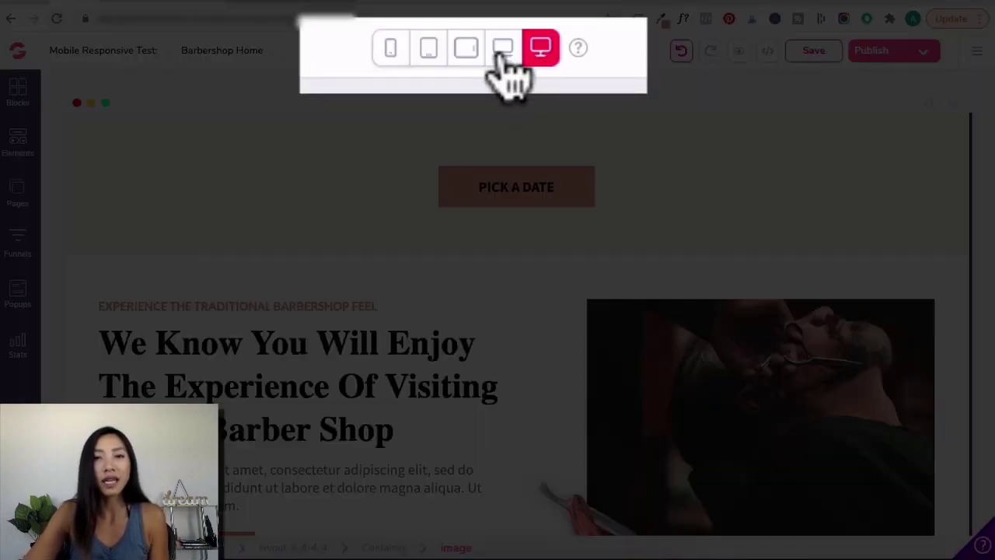
Cycle the preview through laptop, tablet-landscape and tablet-portrait widths.
{"action": "left_click", "coordinate": [501, 51]}
{"action": "left_click", "coordinate": [464, 49]}
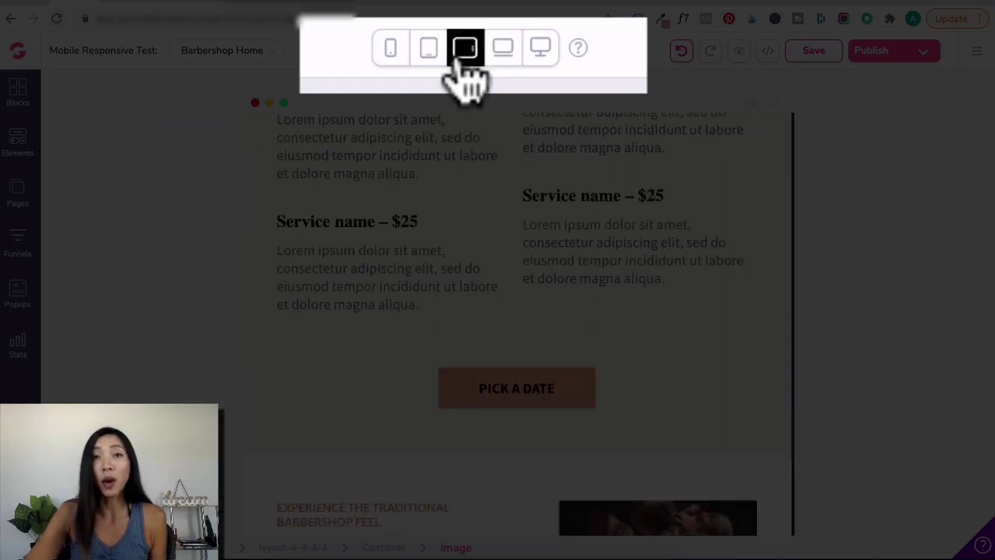
{"action": "left_click", "coordinate": [445, 51]}
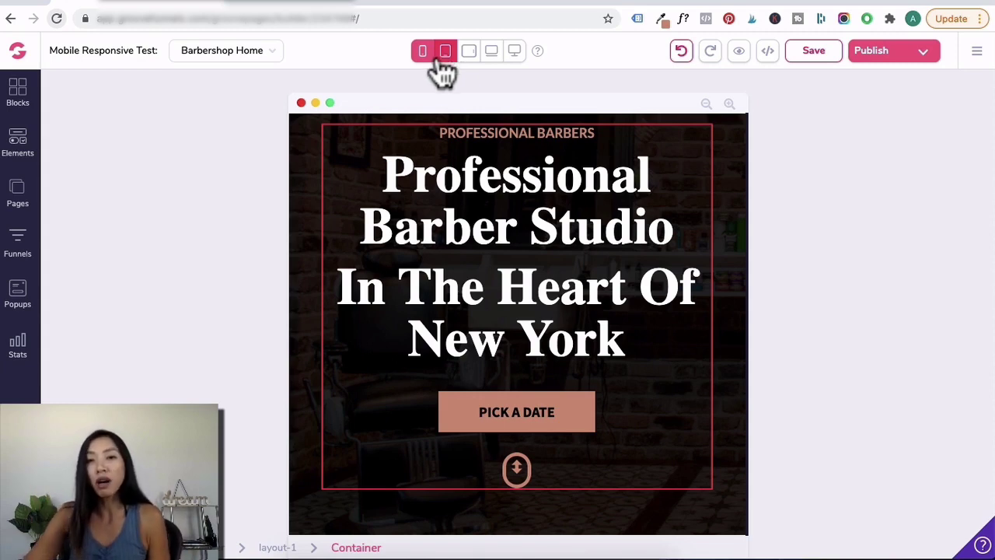
{"action": "left_click", "coordinate": [515, 53]}
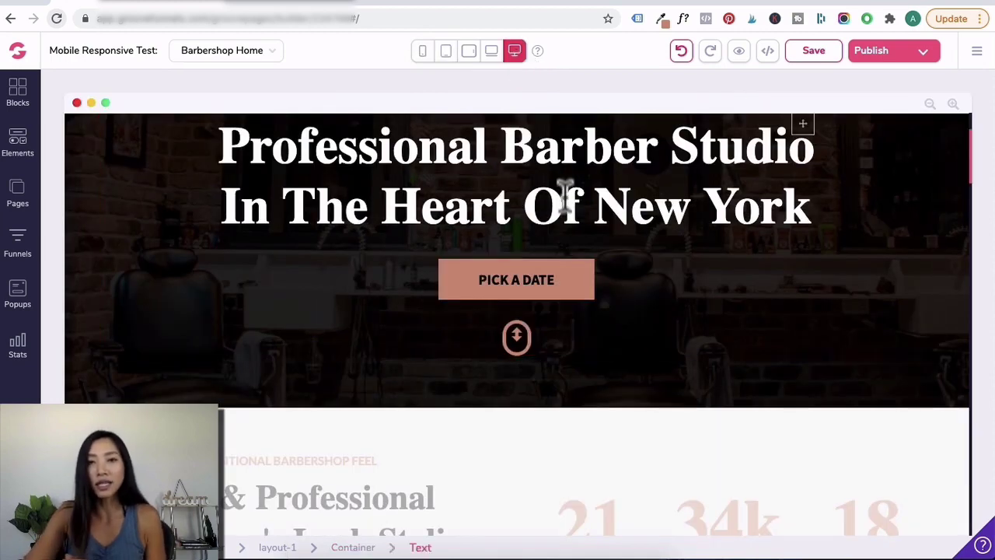
{"action": "left_click", "coordinate": [445, 53]}
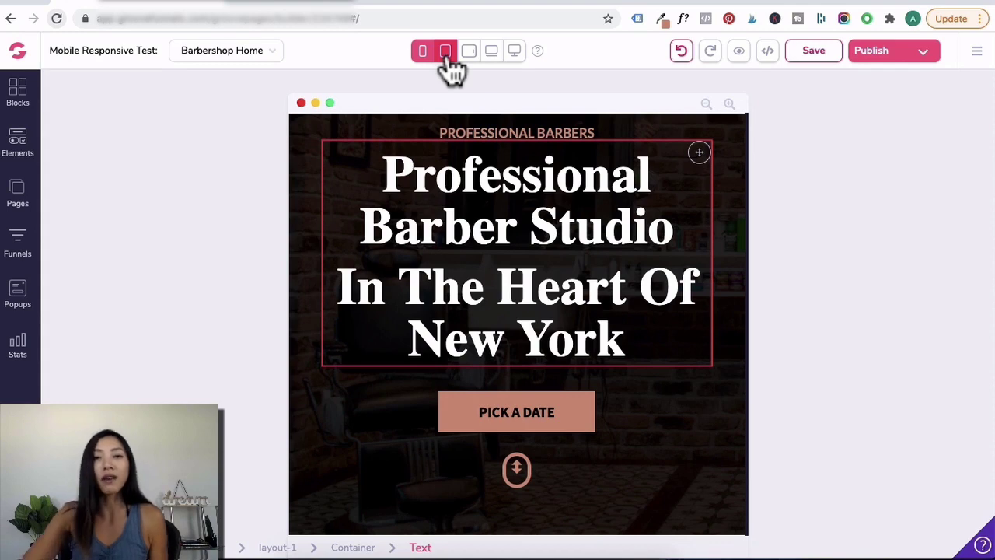
{"action": "left_click", "coordinate": [420, 53]}
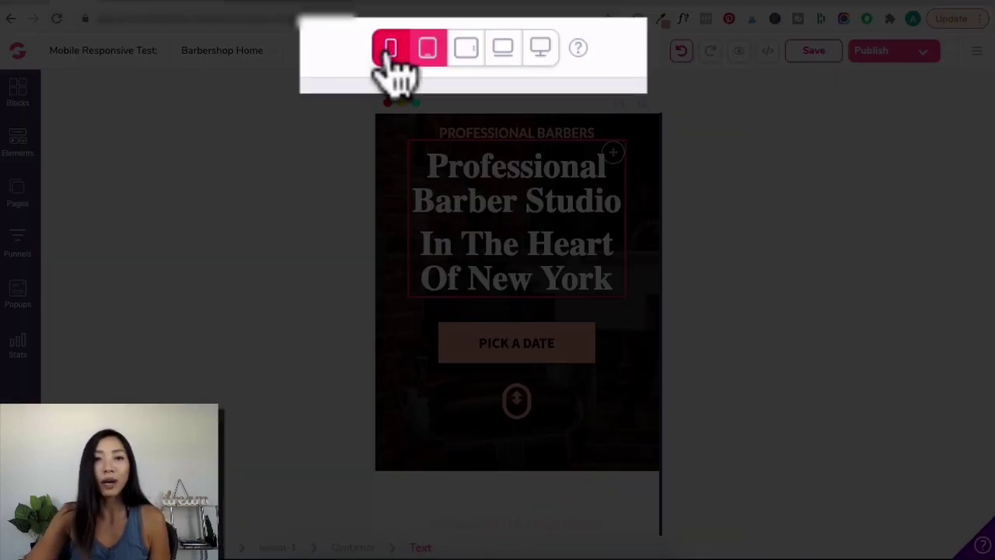
{"action": "left_click", "coordinate": [422, 53]}
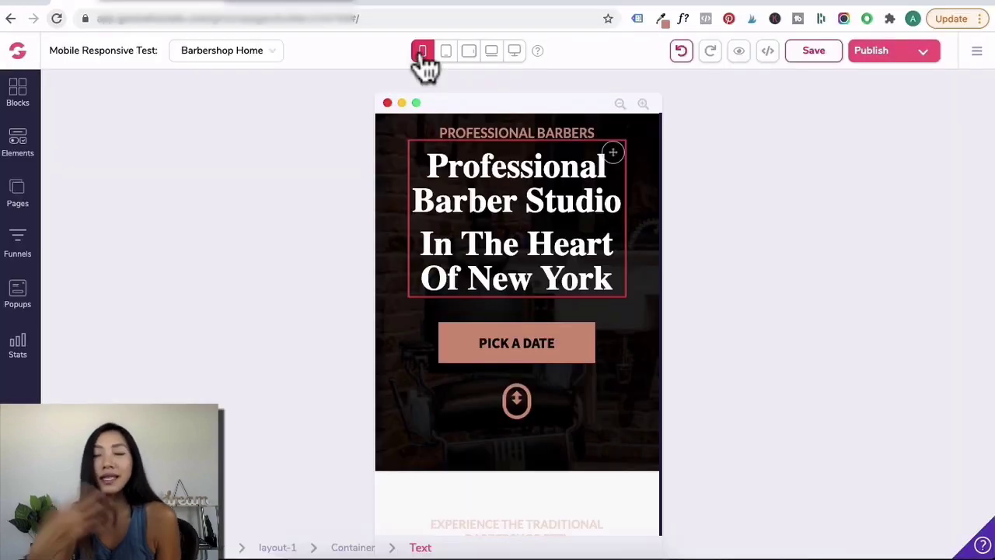
{"action": "left_click", "coordinate": [445, 52]}
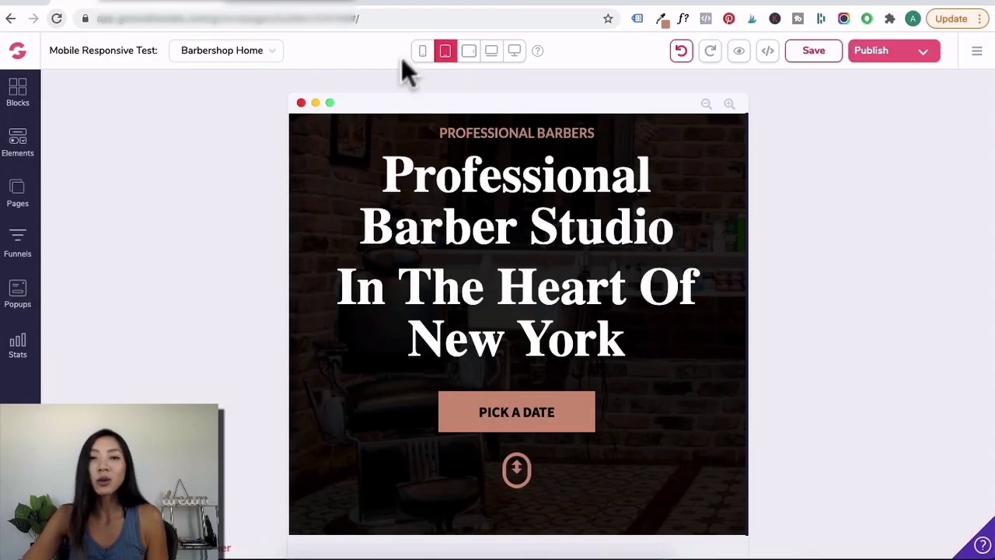
At phone width, set the barbershop experience section's Display to none, then return to desktop view.
{"action": "left_click", "coordinate": [423, 52]}
{"action": "scroll", "coordinate": [617, 497], "scroll_direction": "down", "scroll_amount": 3}
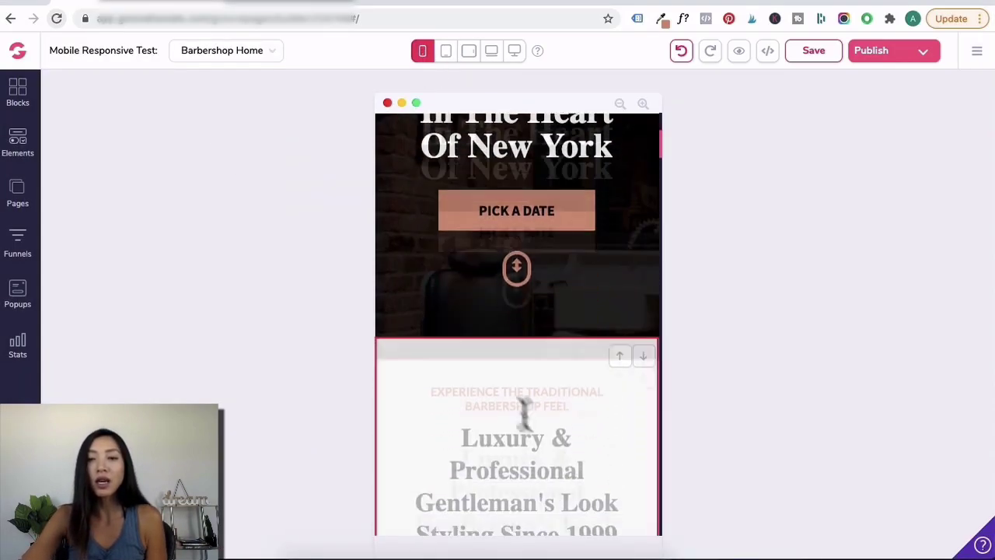
{"action": "left_click", "coordinate": [545, 348]}
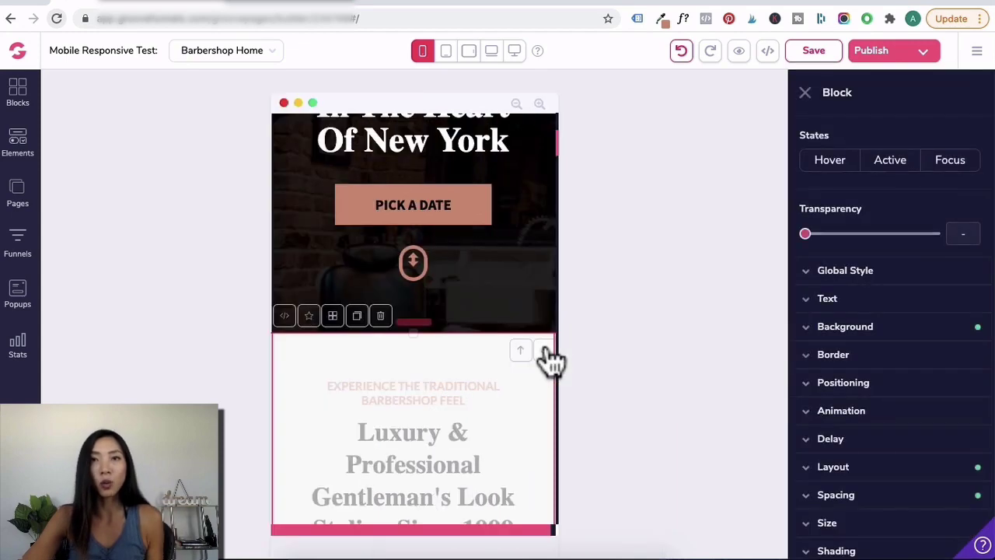
{"action": "left_click", "coordinate": [893, 468]}
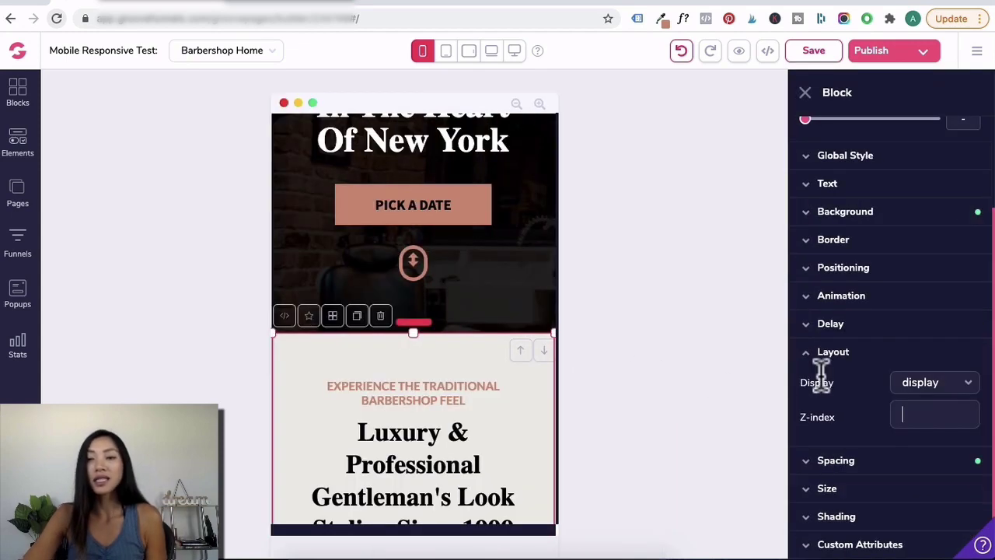
{"action": "left_click", "coordinate": [964, 389]}
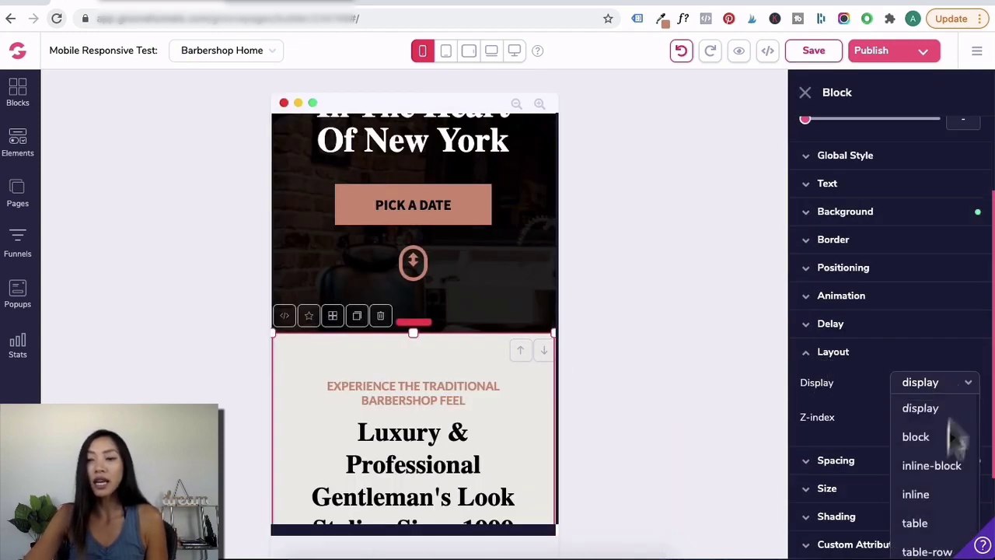
{"action": "scroll", "coordinate": [932, 513], "scroll_direction": "down", "scroll_amount": 3}
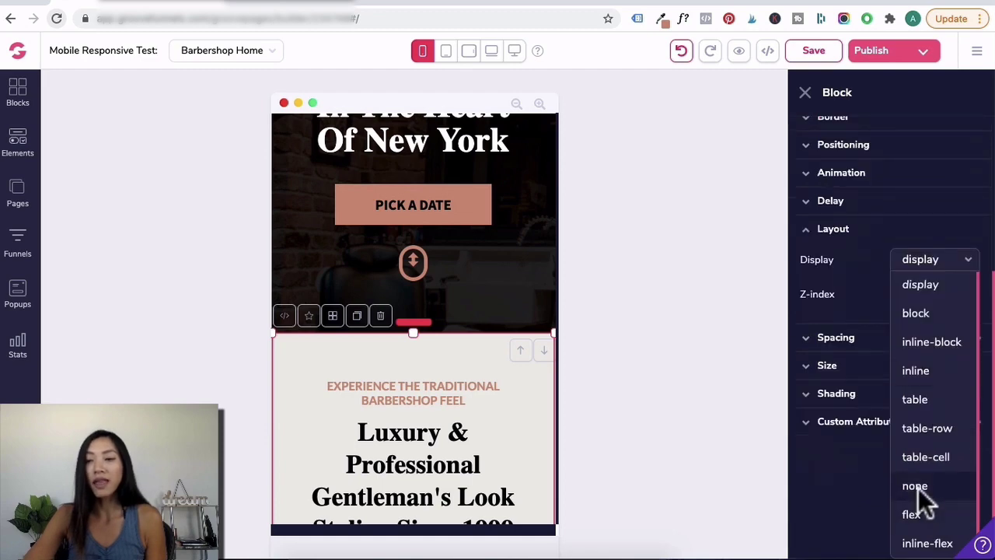
{"action": "left_click", "coordinate": [917, 486]}
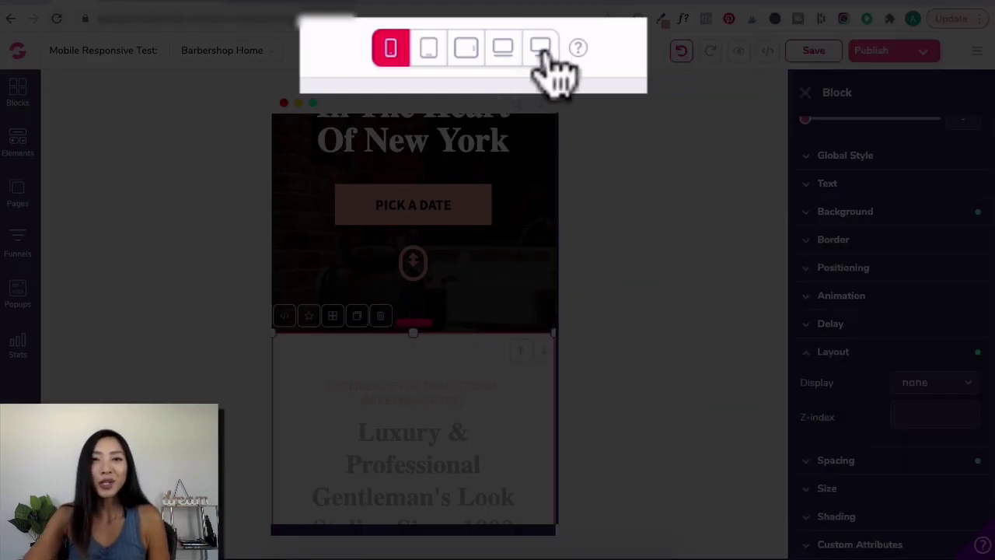
{"action": "left_click", "coordinate": [542, 49]}
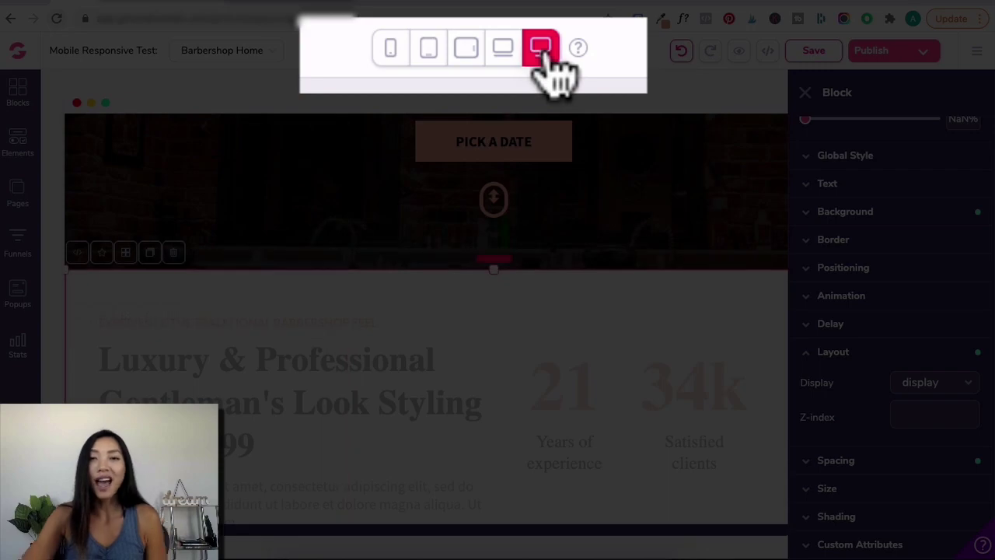
Add a 3 Columns element above the Friendly Staff heading.
{"action": "left_click", "coordinate": [806, 92]}
{"action": "scroll", "coordinate": [666, 402], "scroll_direction": "down", "scroll_amount": 5}
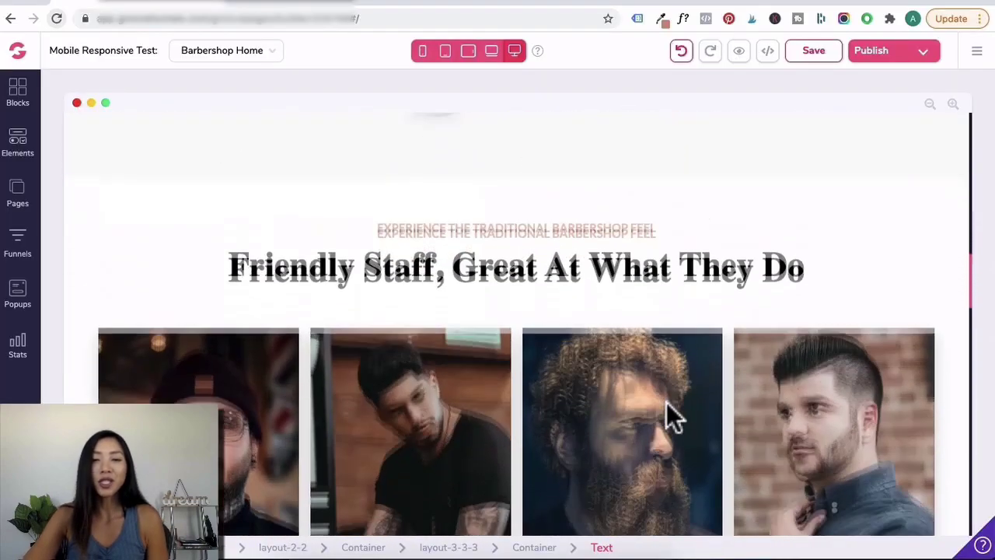
{"action": "left_click", "coordinate": [588, 279]}
{"action": "scroll", "coordinate": [587, 279], "scroll_direction": "down", "scroll_amount": 1}
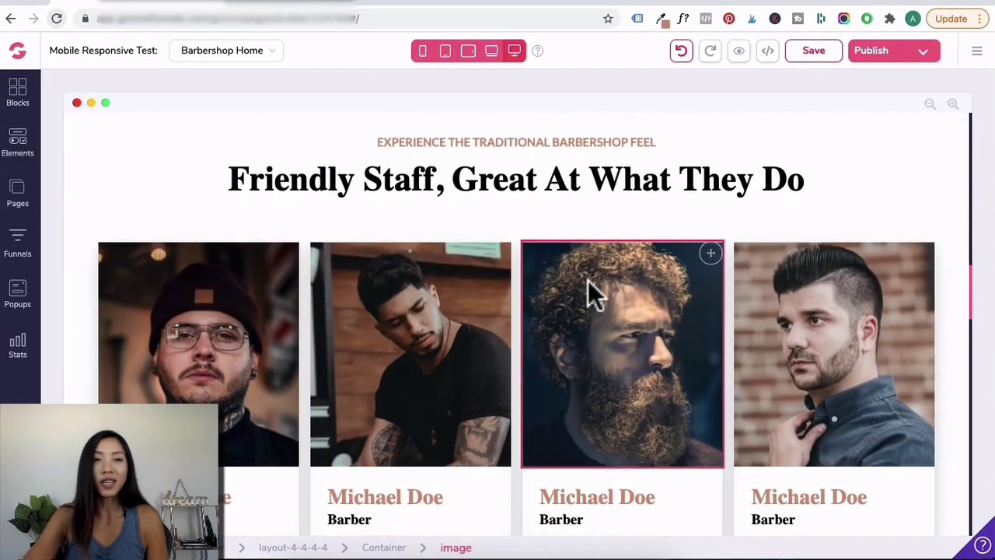
{"action": "left_click", "coordinate": [18, 142]}
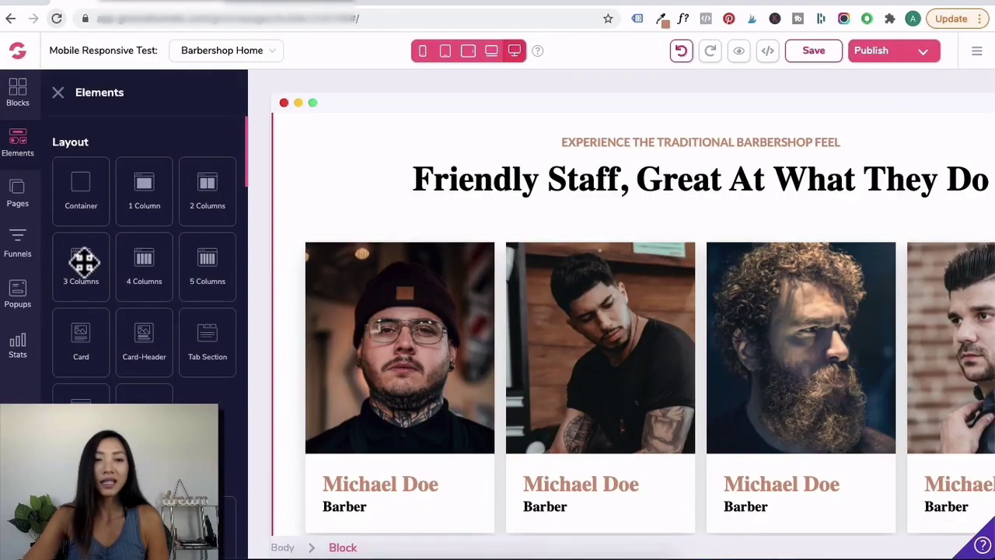
{"action": "left_click_drag", "start_coordinate": [84, 262], "coordinate": [624, 240]}
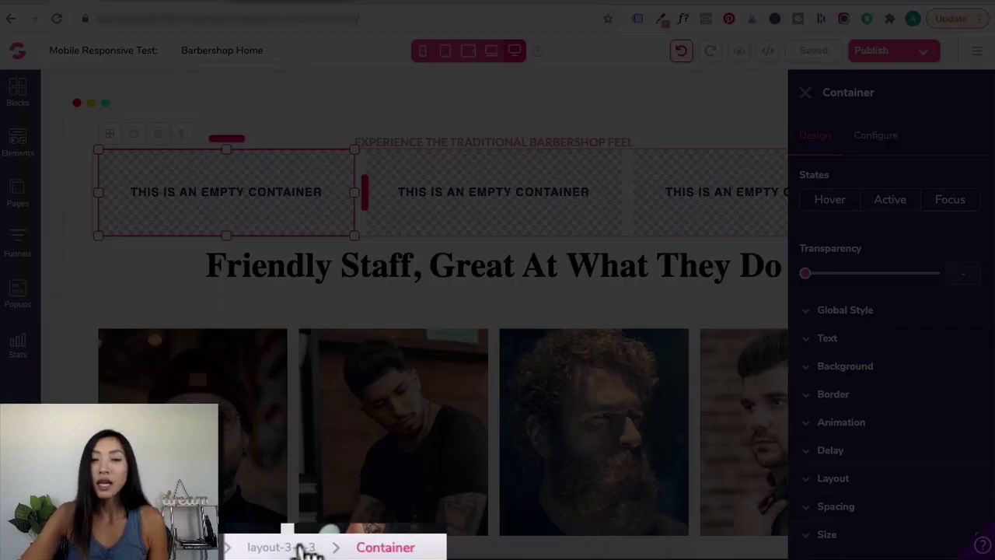
Give the layout-3-3-3 row a 1.5rem top and bottom margin.
{"action": "left_click", "coordinate": [302, 548]}
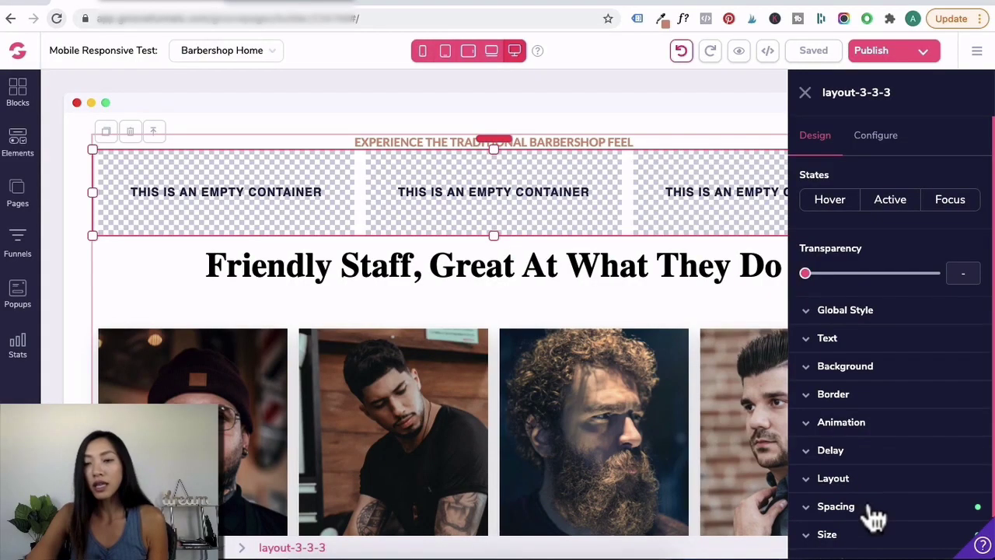
{"action": "left_click", "coordinate": [868, 507]}
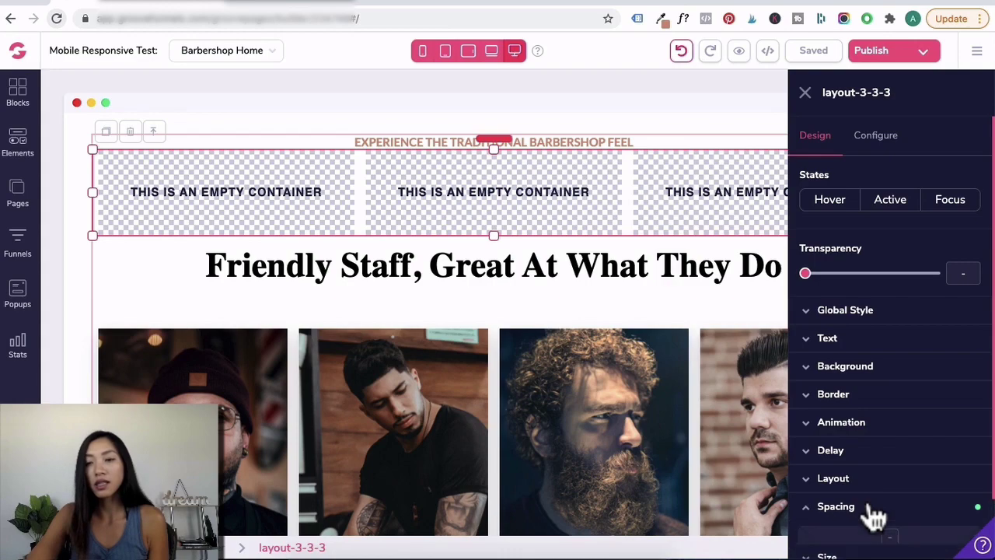
{"action": "left_click", "coordinate": [889, 451]}
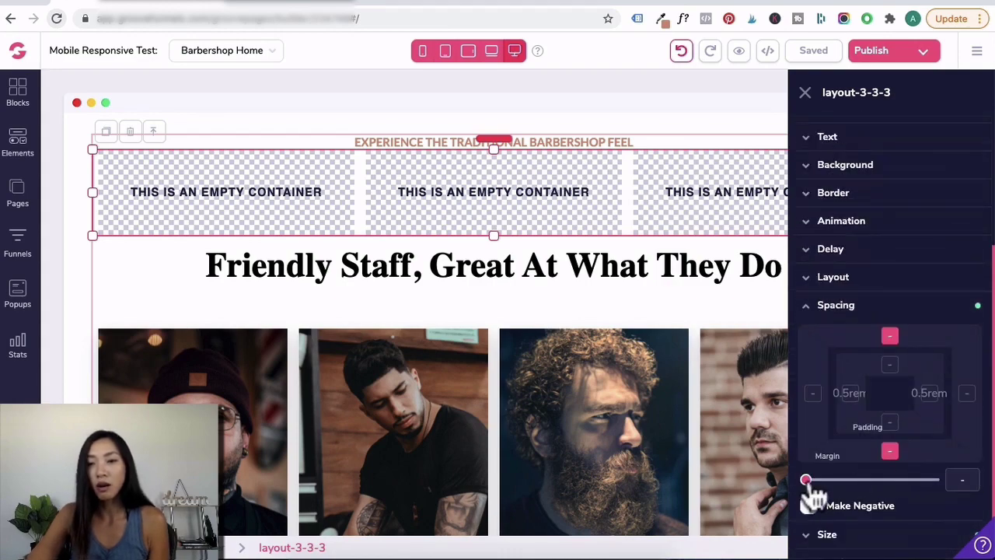
{"action": "left_click_drag", "start_coordinate": [829, 482], "coordinate": [847, 479]}
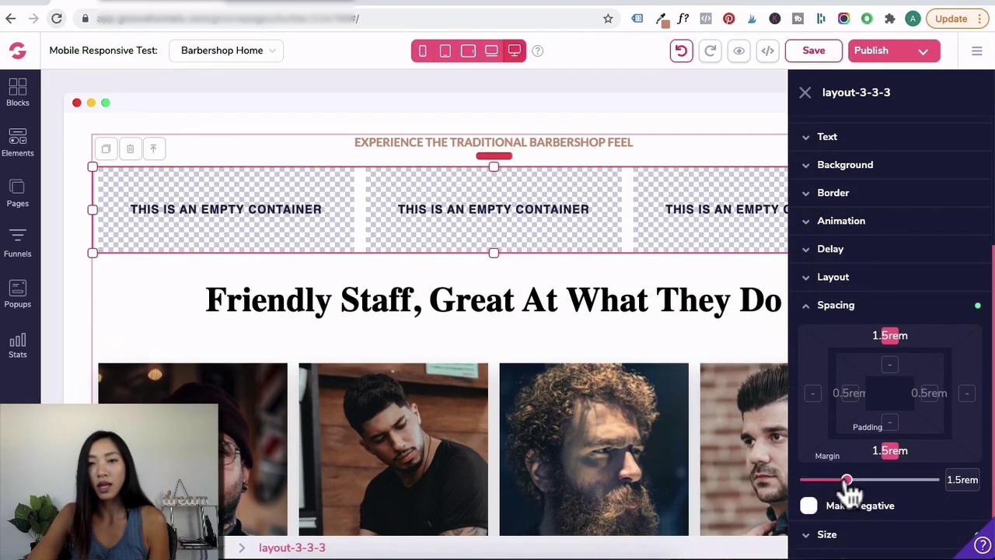
{"action": "left_click", "coordinate": [806, 93]}
Move the three barber photos into the three empty columns of the new row.
{"action": "left_click", "coordinate": [544, 424]}
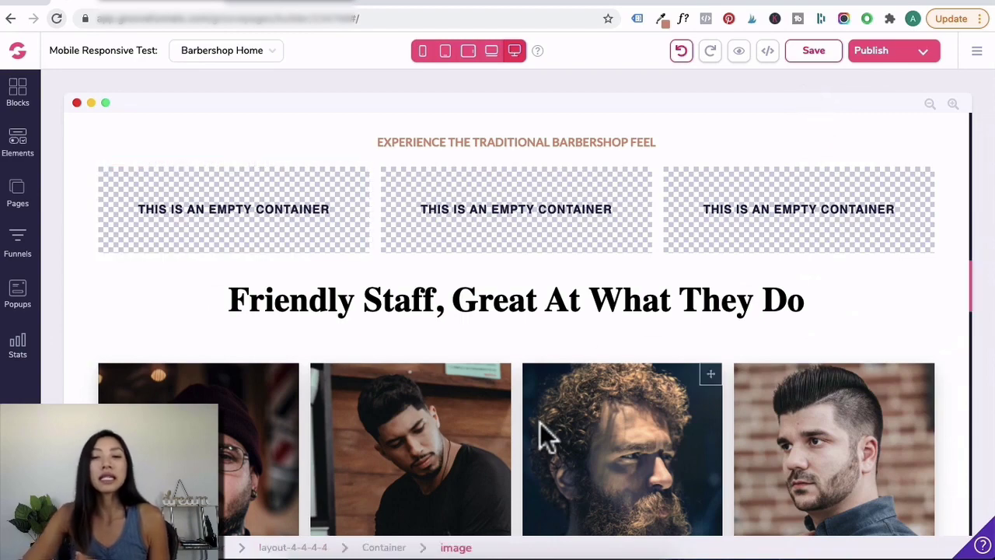
{"action": "scroll", "coordinate": [544, 423], "scroll_direction": "down", "scroll_amount": 2}
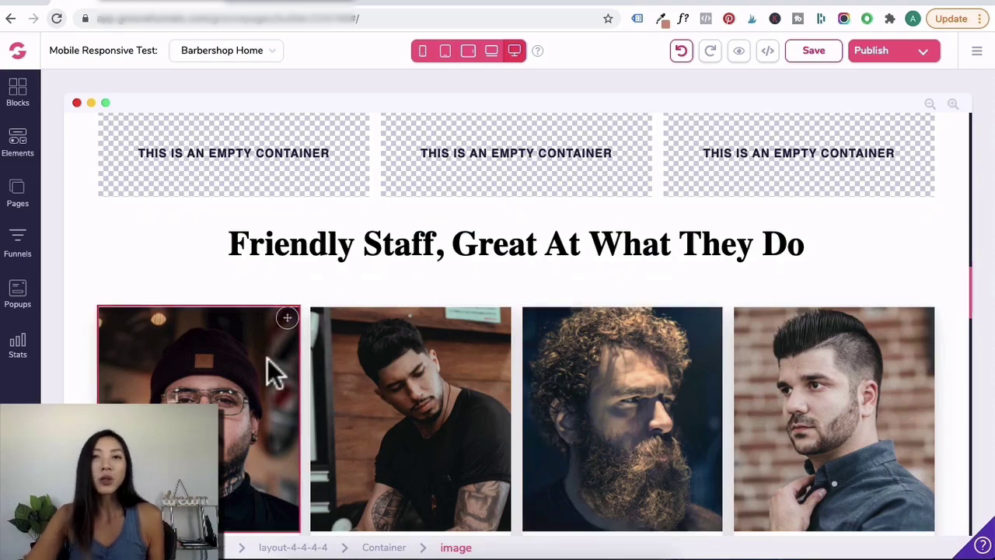
{"action": "left_click_drag", "start_coordinate": [288, 325], "coordinate": [307, 198]}
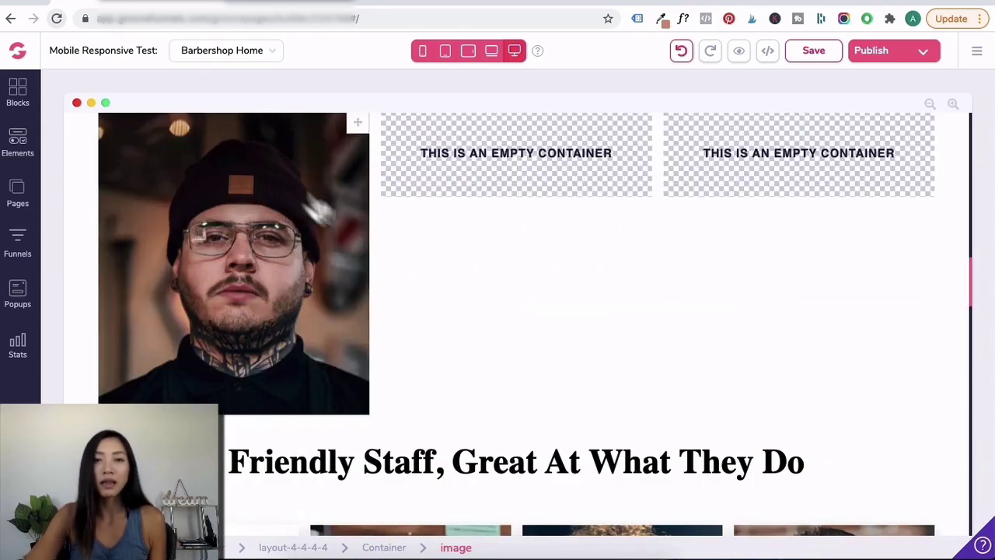
{"action": "scroll", "coordinate": [451, 387], "scroll_direction": "down", "scroll_amount": 7}
{"action": "left_click_drag", "start_coordinate": [496, 335], "coordinate": [566, 222]}
{"action": "scroll", "coordinate": [622, 373], "scroll_direction": "down", "scroll_amount": 5}
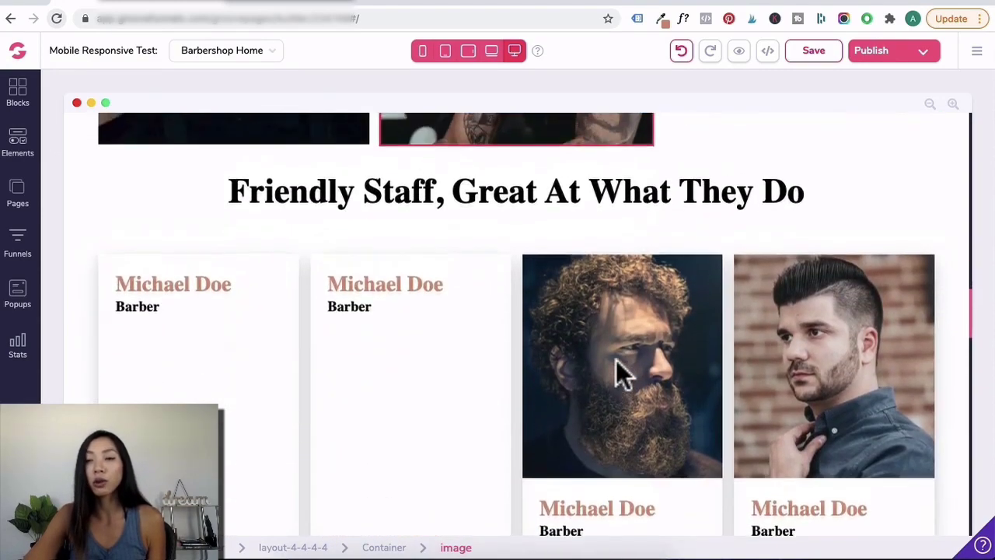
{"action": "scroll", "coordinate": [645, 357], "scroll_direction": "up", "scroll_amount": 2}
{"action": "left_click_drag", "start_coordinate": [710, 320], "coordinate": [770, 228]}
{"action": "scroll", "coordinate": [692, 337], "scroll_direction": "up", "scroll_amount": 4}
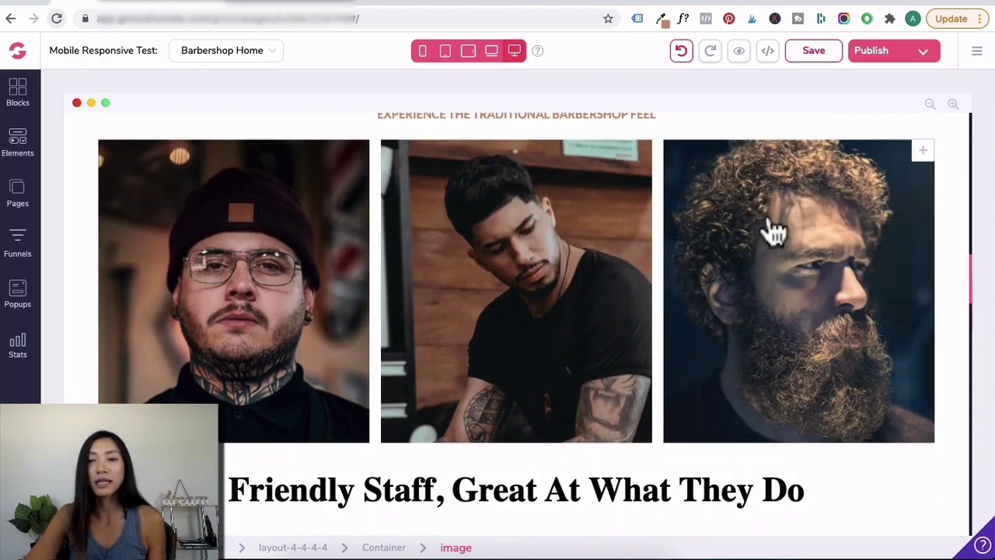
{"action": "scroll", "coordinate": [516, 285], "scroll_direction": "down", "scroll_amount": 8}
{"action": "left_click", "coordinate": [515, 285]}
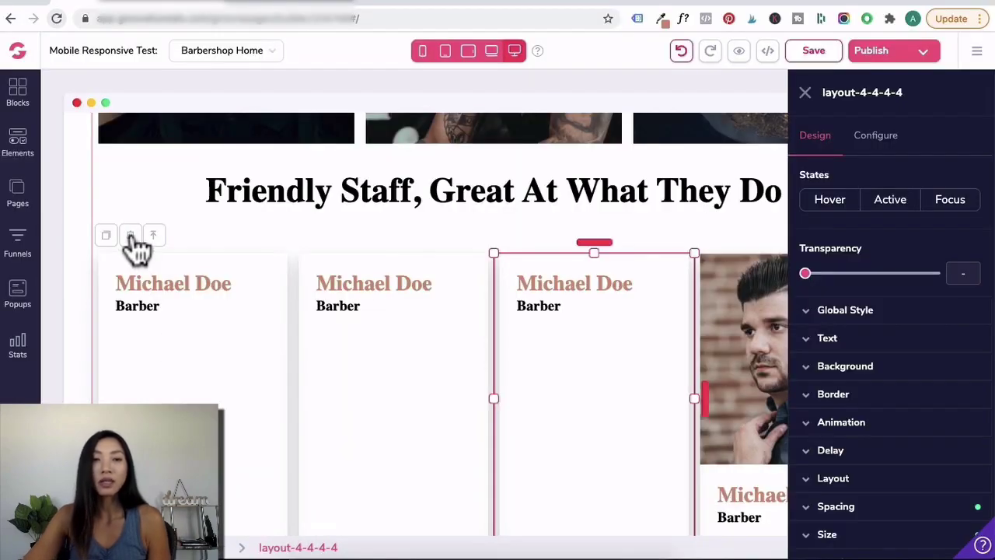
Delete the photo-less staff card column and scroll back up to the barber photos.
{"action": "left_click", "coordinate": [130, 234]}
{"action": "left_click", "coordinate": [529, 319]}
{"action": "scroll", "coordinate": [696, 296], "scroll_direction": "up", "scroll_amount": 3}
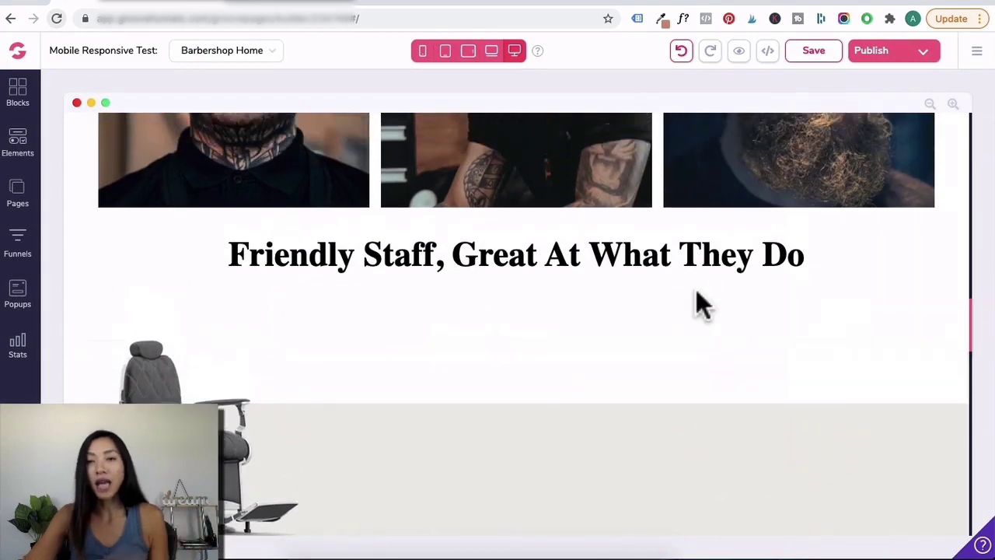
{"action": "scroll", "coordinate": [695, 303], "scroll_direction": "up", "scroll_amount": 1}
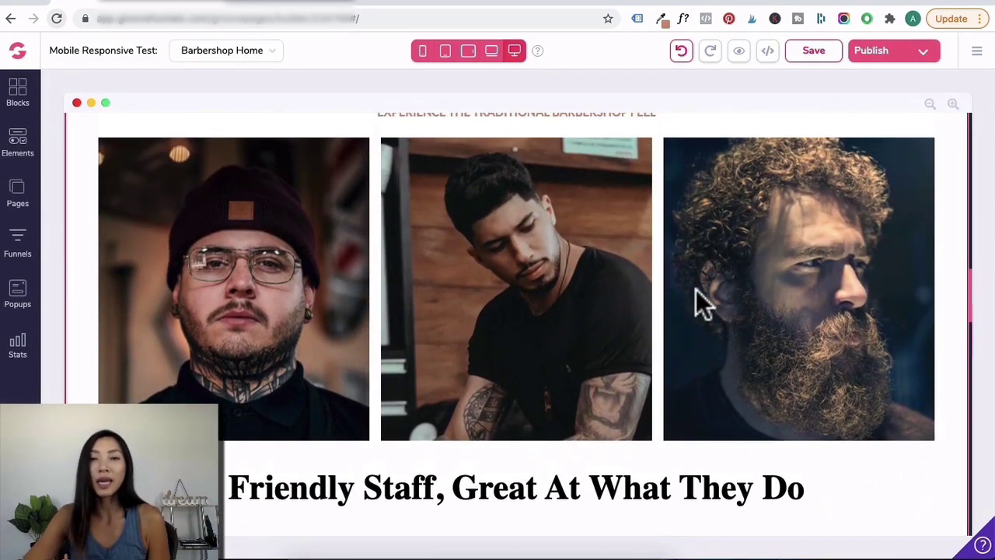
{"action": "scroll", "coordinate": [695, 303], "scroll_direction": "up", "scroll_amount": 1}
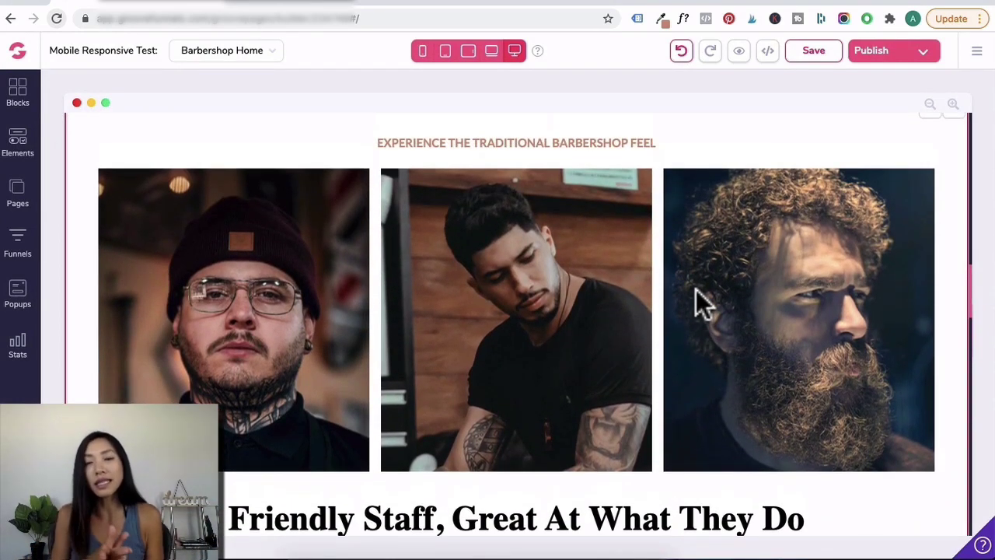
{"action": "scroll", "coordinate": [491, 189], "scroll_direction": "down", "scroll_amount": 1}
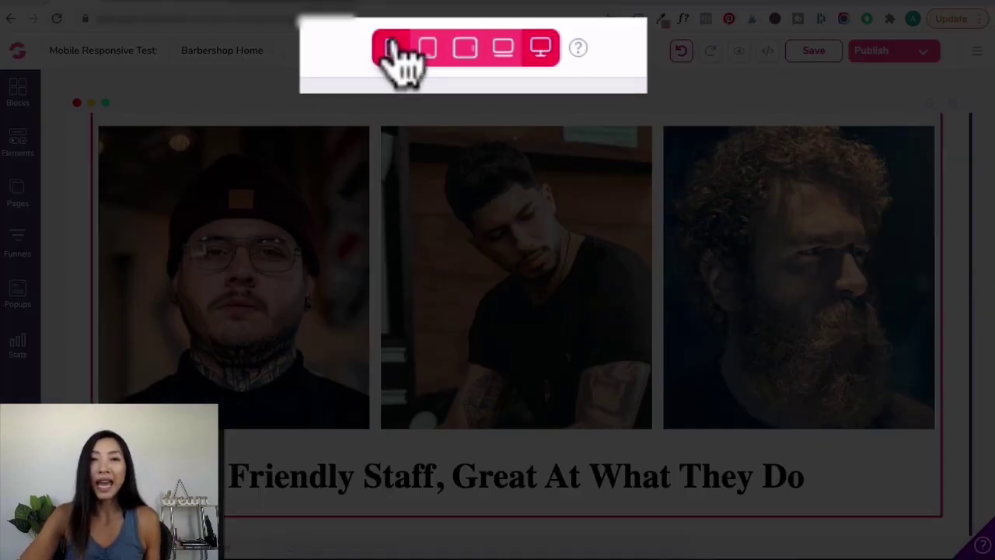
At phone width, give the first two barber photos a 1.5rem bottom margin each.
{"action": "left_click", "coordinate": [422, 51]}
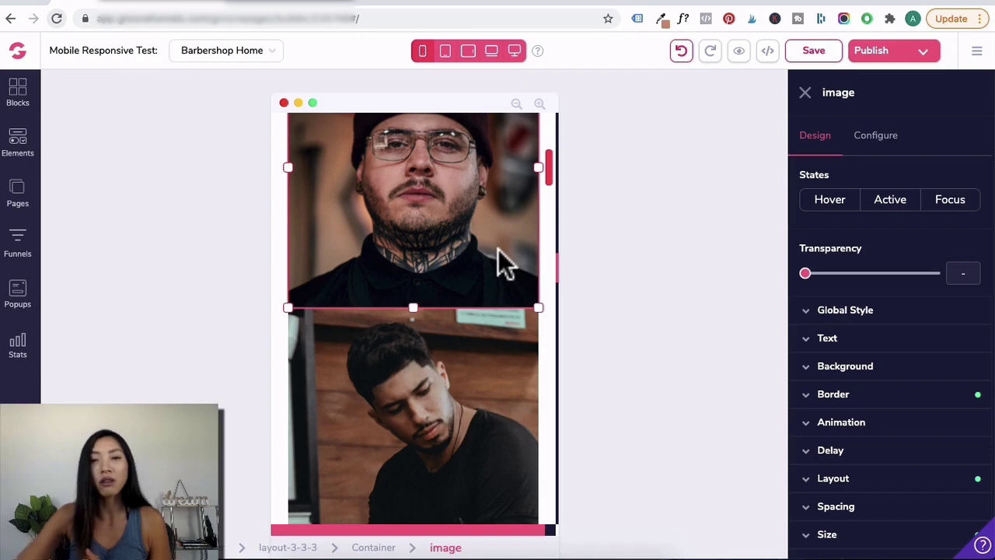
{"action": "scroll", "coordinate": [909, 513], "scroll_direction": "down", "scroll_amount": 1}
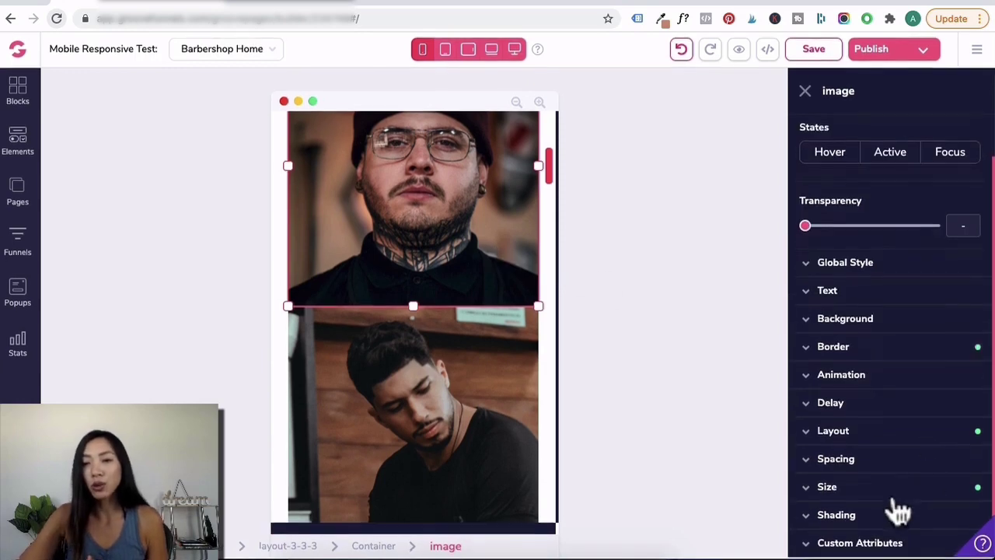
{"action": "left_click", "coordinate": [860, 467]}
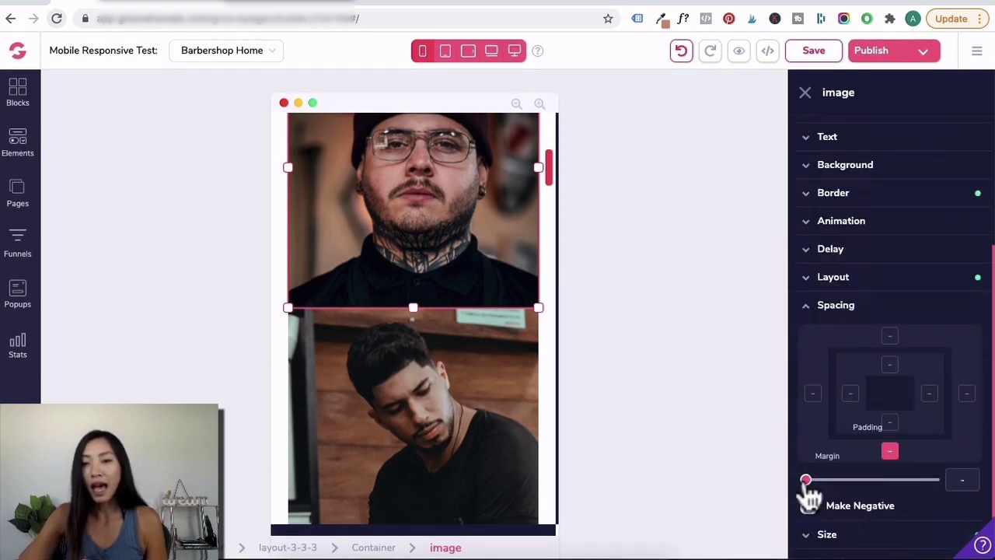
{"action": "left_click_drag", "start_coordinate": [829, 482], "coordinate": [847, 481]}
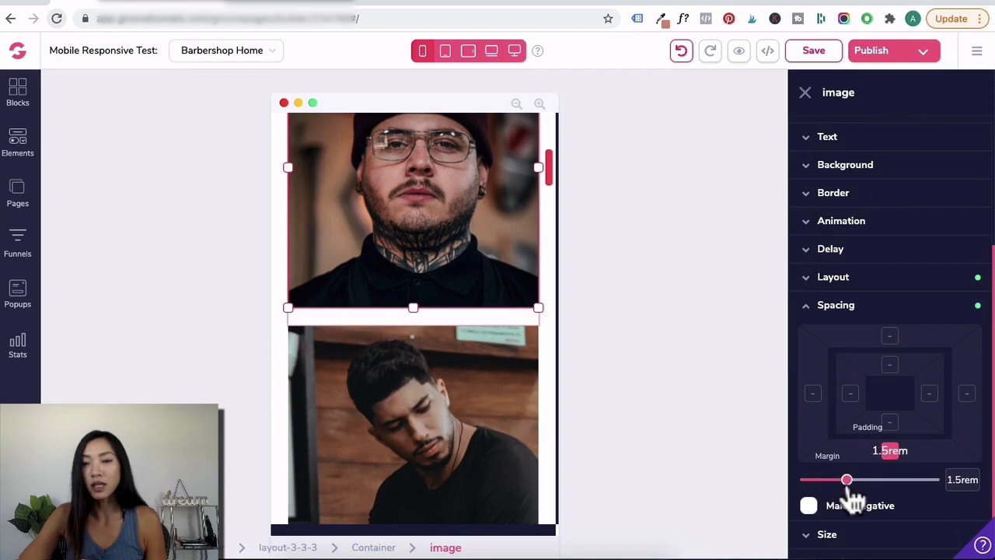
{"action": "left_click", "coordinate": [444, 459]}
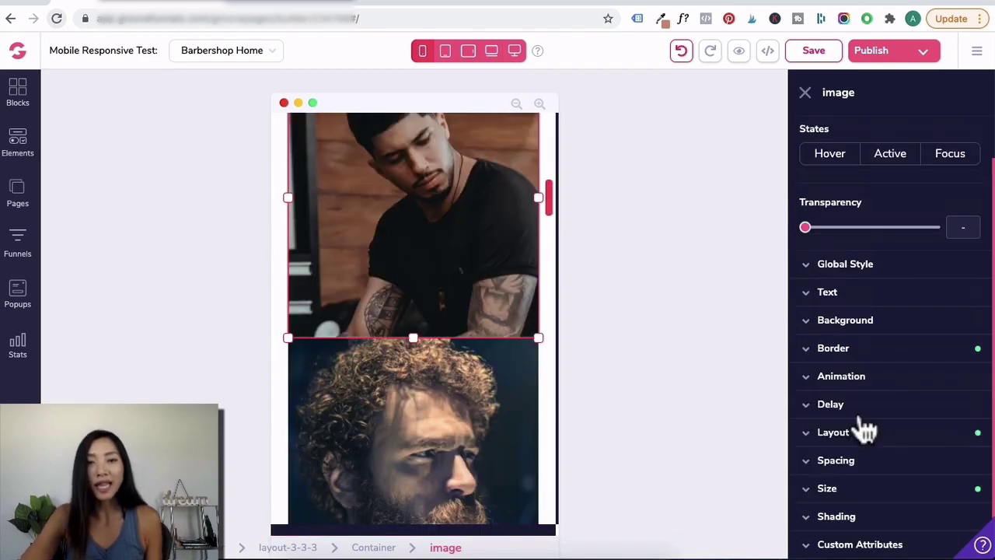
{"action": "left_click", "coordinate": [868, 470]}
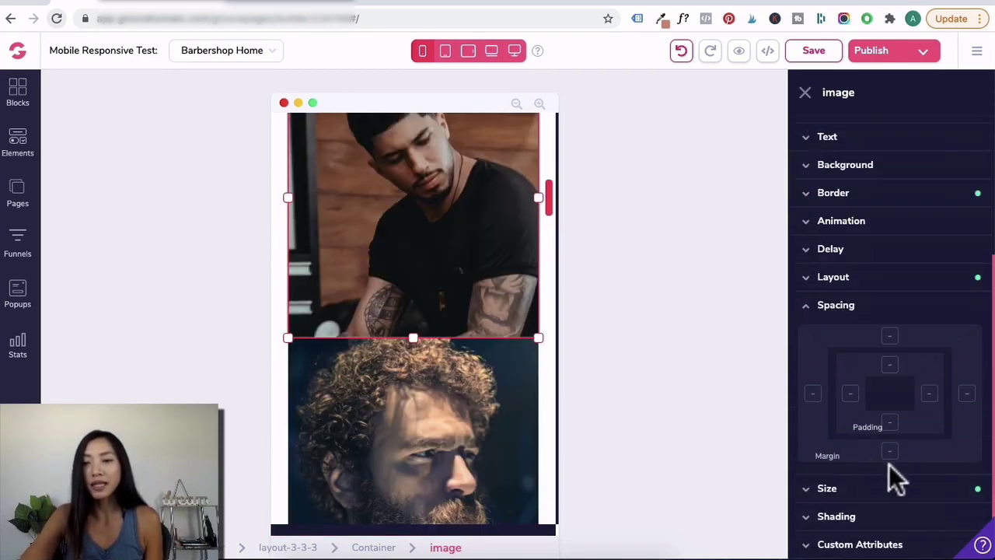
{"action": "left_click", "coordinate": [889, 453]}
{"action": "left_click_drag", "start_coordinate": [806, 479], "coordinate": [847, 480]}
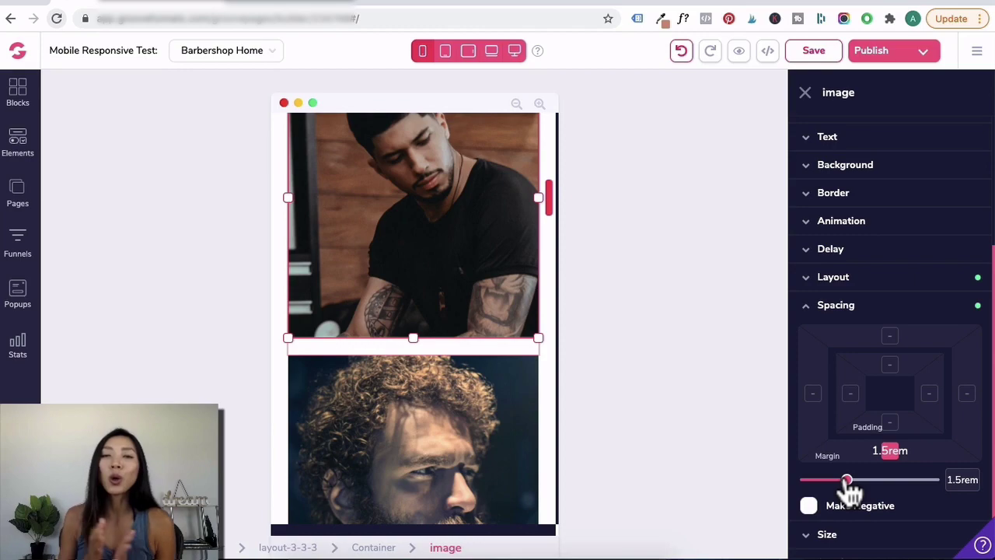
Check the staff photos' layout at tablet, desktop, tablet-landscape and tablet-portrait widths.
{"action": "left_click", "coordinate": [447, 56]}
{"action": "scroll", "coordinate": [575, 310], "scroll_direction": "down", "scroll_amount": 6}
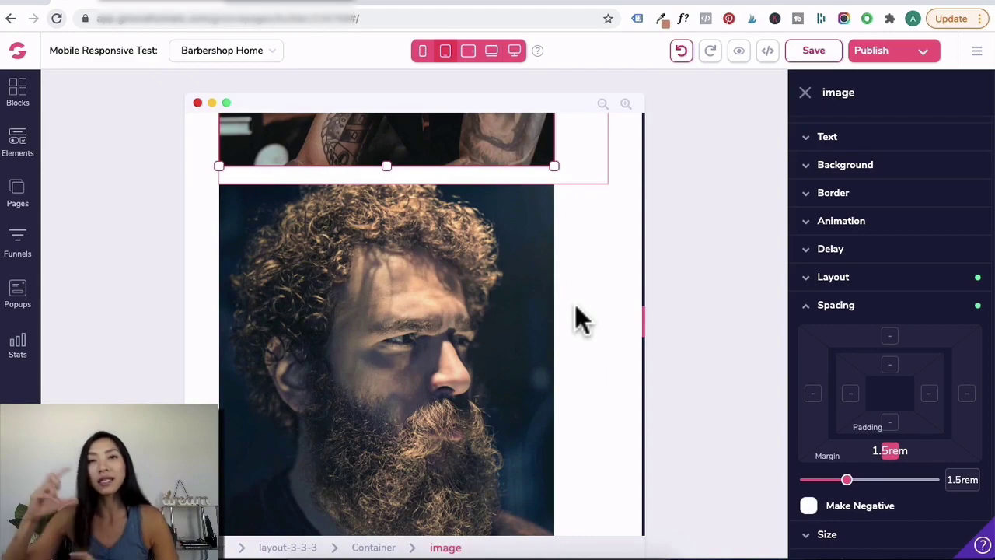
{"action": "left_click", "coordinate": [513, 50]}
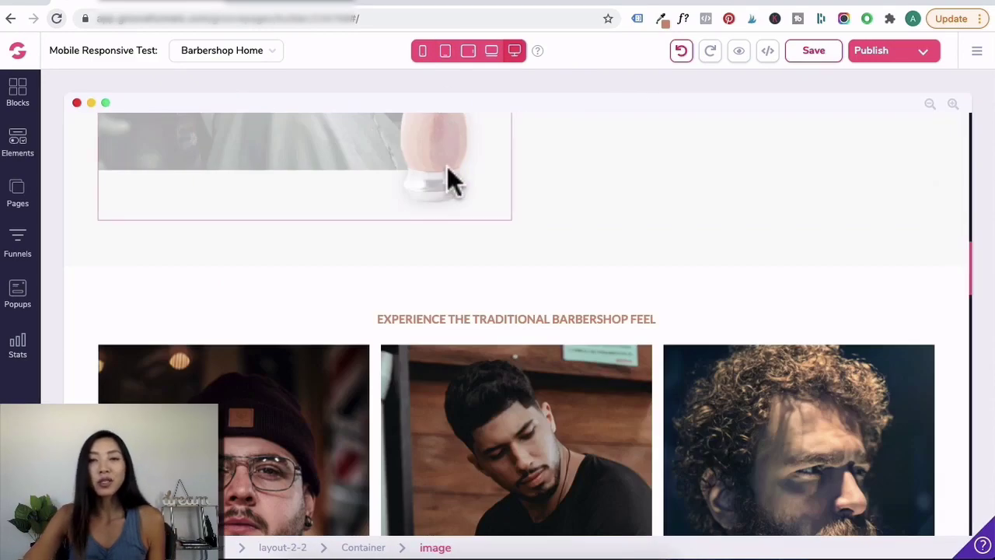
{"action": "scroll", "coordinate": [447, 166], "scroll_direction": "down", "scroll_amount": 1}
{"action": "left_click", "coordinate": [467, 51]}
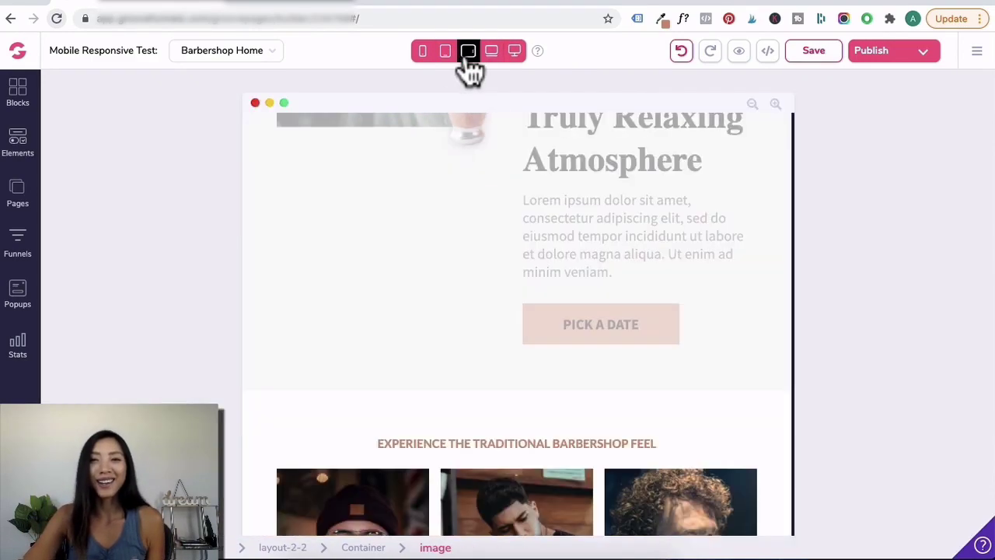
{"action": "scroll", "coordinate": [525, 279], "scroll_direction": "down", "scroll_amount": 5}
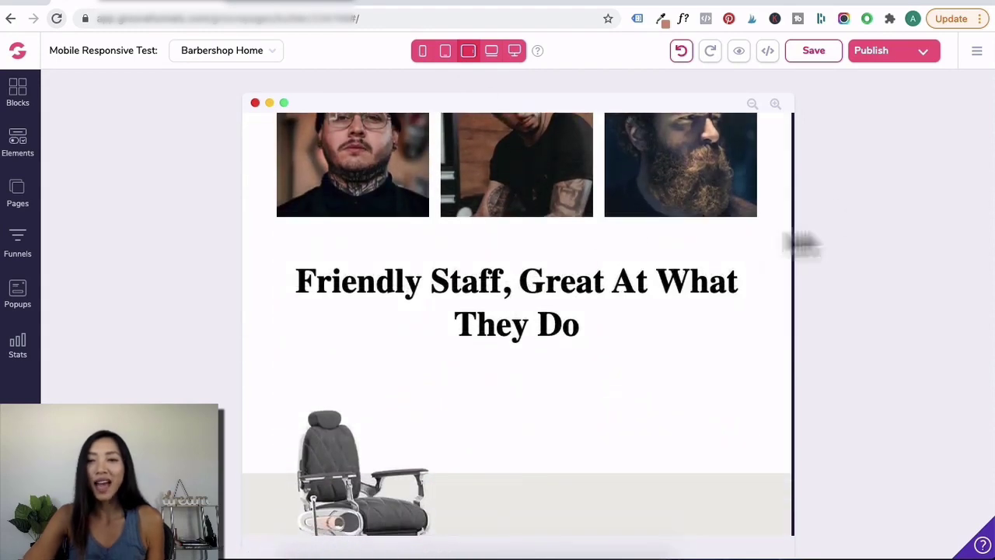
{"action": "left_click", "coordinate": [443, 52]}
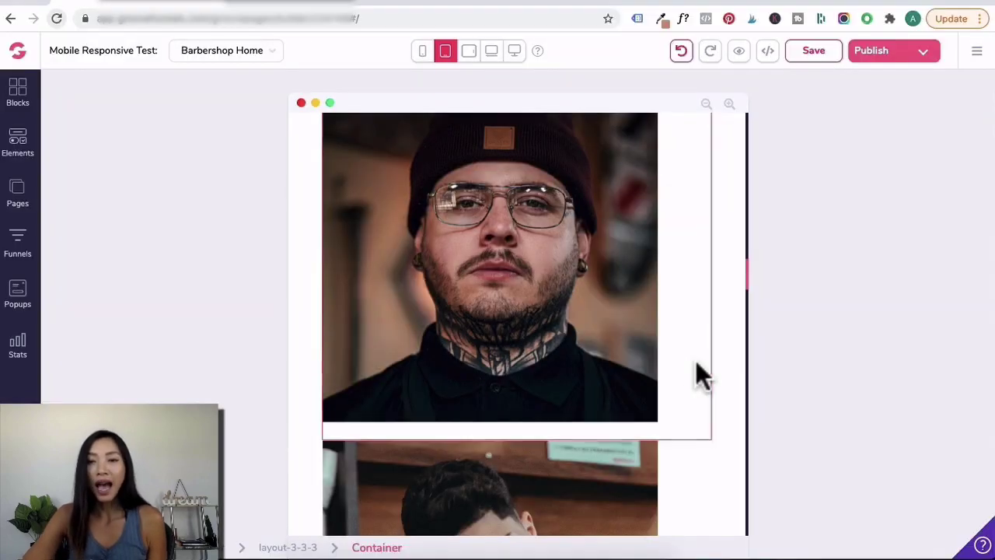
Give the first photo's container a vertical flex layout, centred on both axes.
{"action": "left_click", "coordinate": [696, 360]}
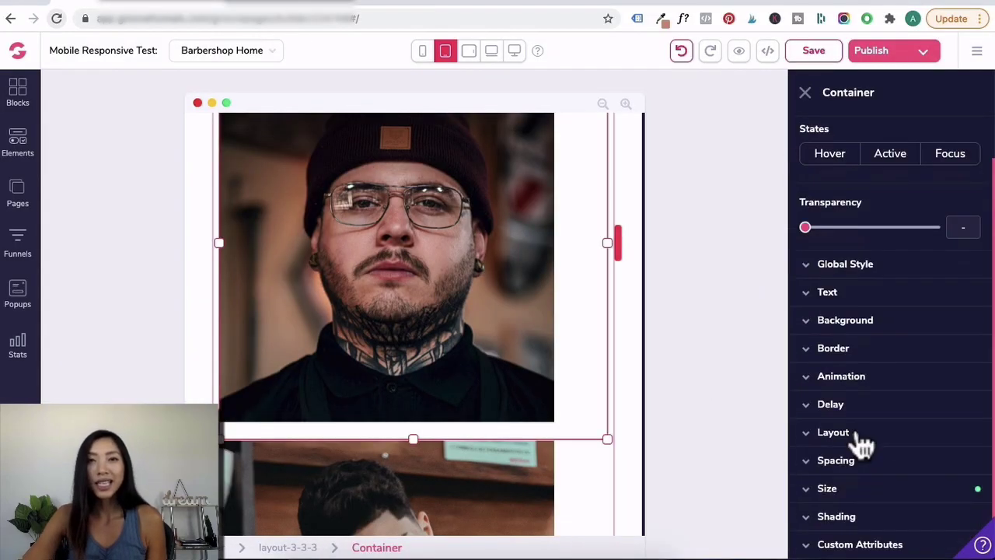
{"action": "left_click", "coordinate": [859, 437]}
{"action": "scroll", "coordinate": [893, 388], "scroll_direction": "down", "scroll_amount": 3}
{"action": "left_click", "coordinate": [937, 292]}
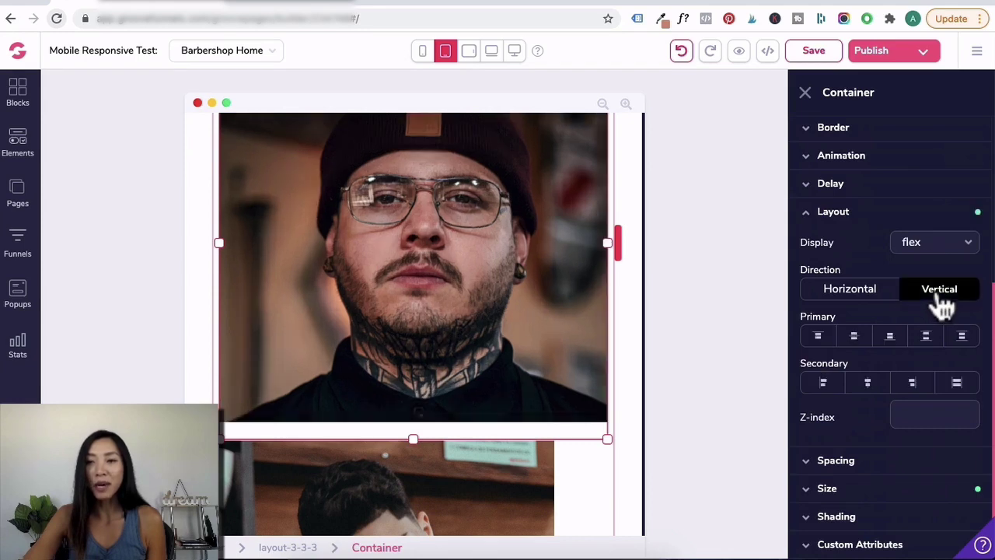
{"action": "left_click", "coordinate": [855, 340]}
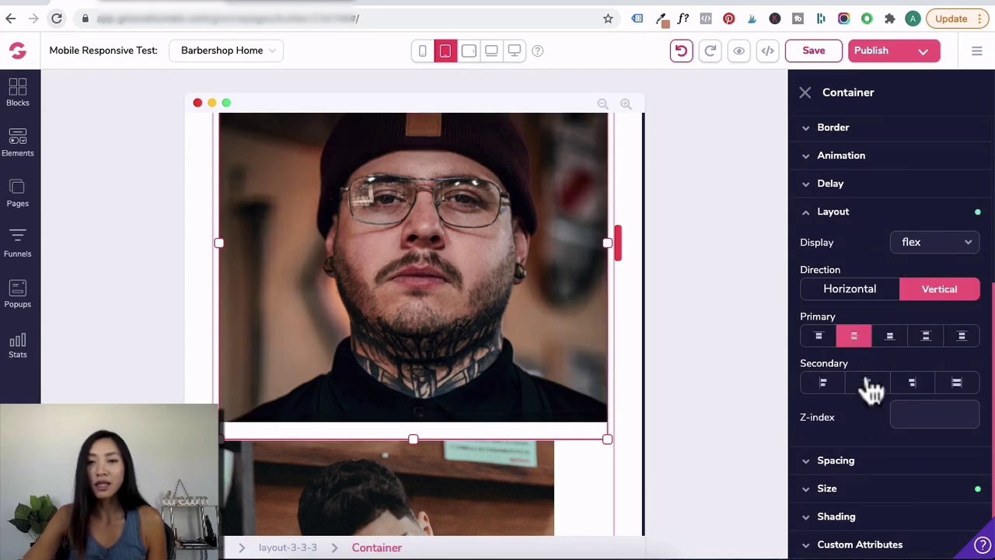
{"action": "left_click", "coordinate": [866, 382]}
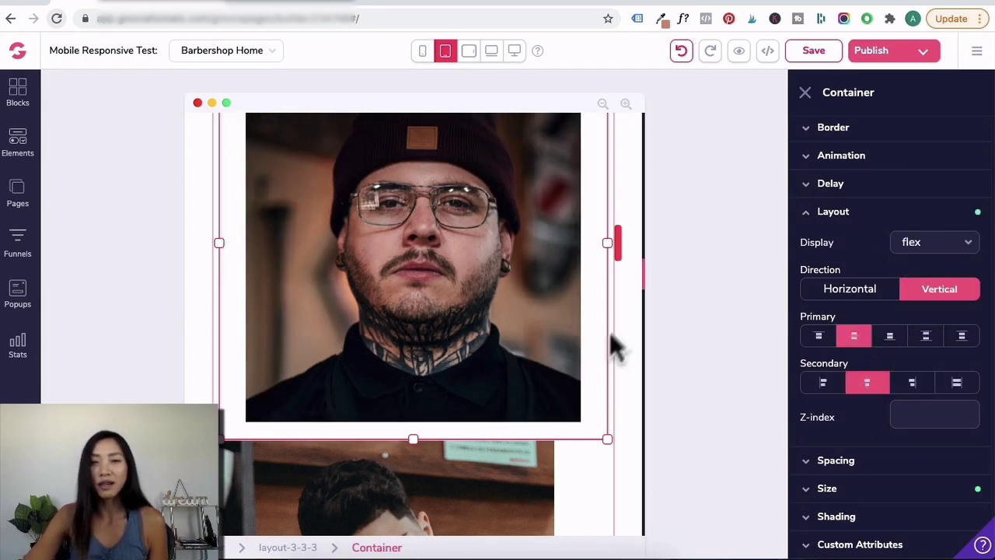
Centre the second photo in its container on both the primary and secondary axes.
{"action": "scroll", "coordinate": [603, 353], "scroll_direction": "down", "scroll_amount": 2}
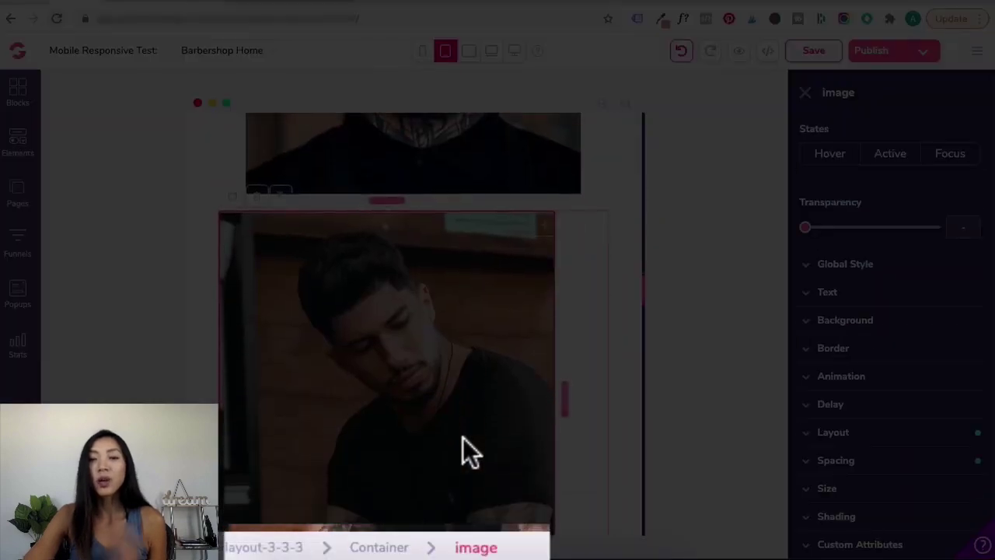
{"action": "scroll", "coordinate": [463, 438], "scroll_direction": "down", "scroll_amount": 1}
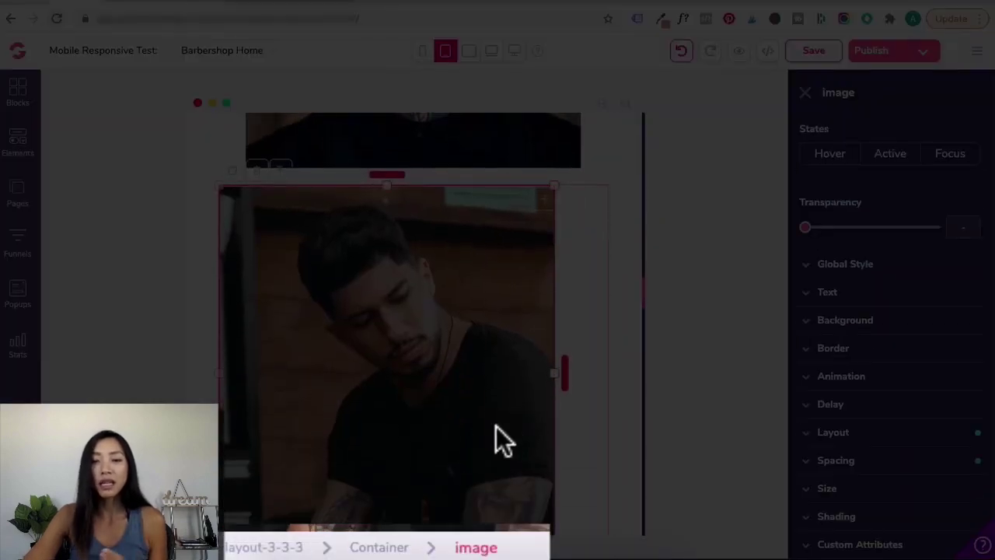
{"action": "left_click", "coordinate": [581, 446]}
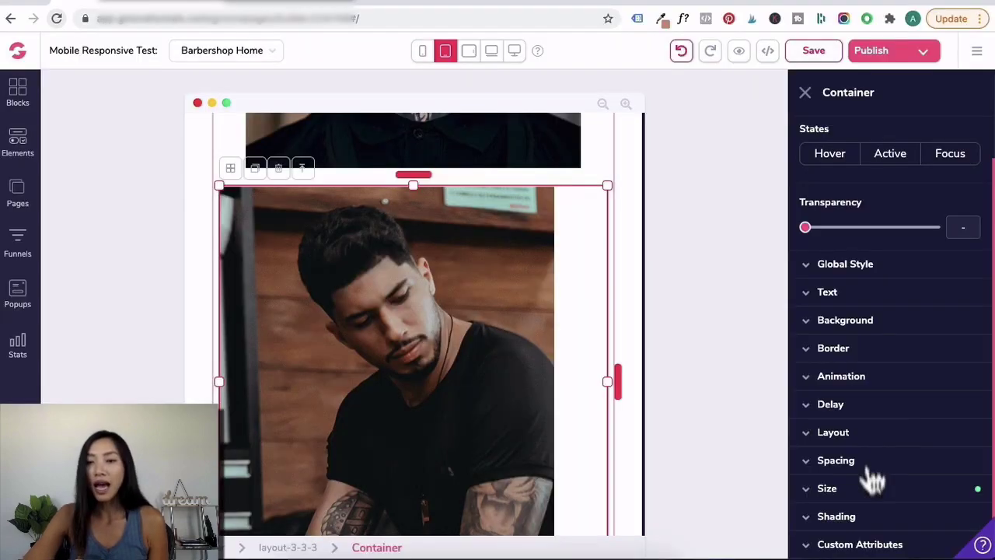
{"action": "scroll", "coordinate": [871, 466], "scroll_direction": "down", "scroll_amount": 1}
{"action": "left_click", "coordinate": [865, 427]}
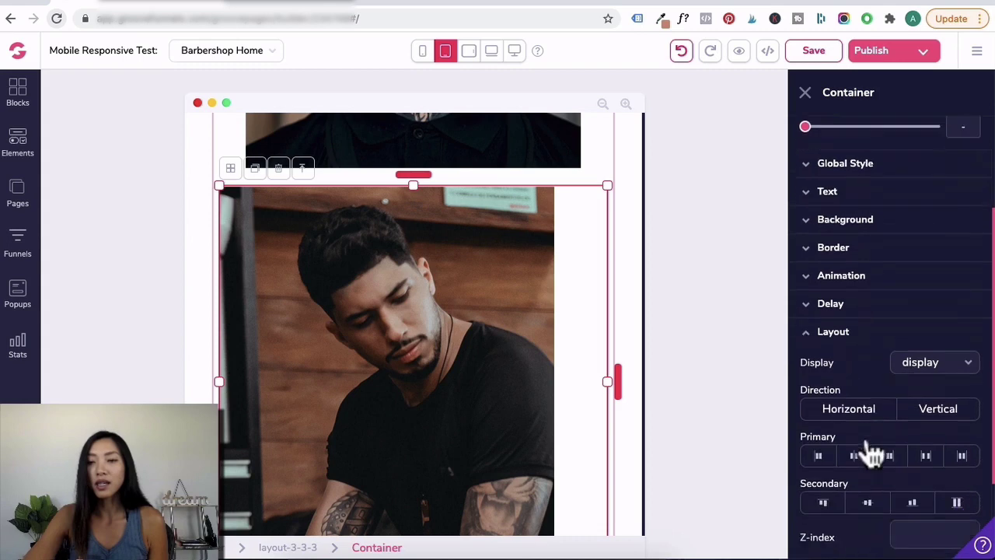
{"action": "scroll", "coordinate": [870, 451], "scroll_direction": "down", "scroll_amount": 2}
{"action": "left_click", "coordinate": [854, 379]}
{"action": "left_click", "coordinate": [875, 434]}
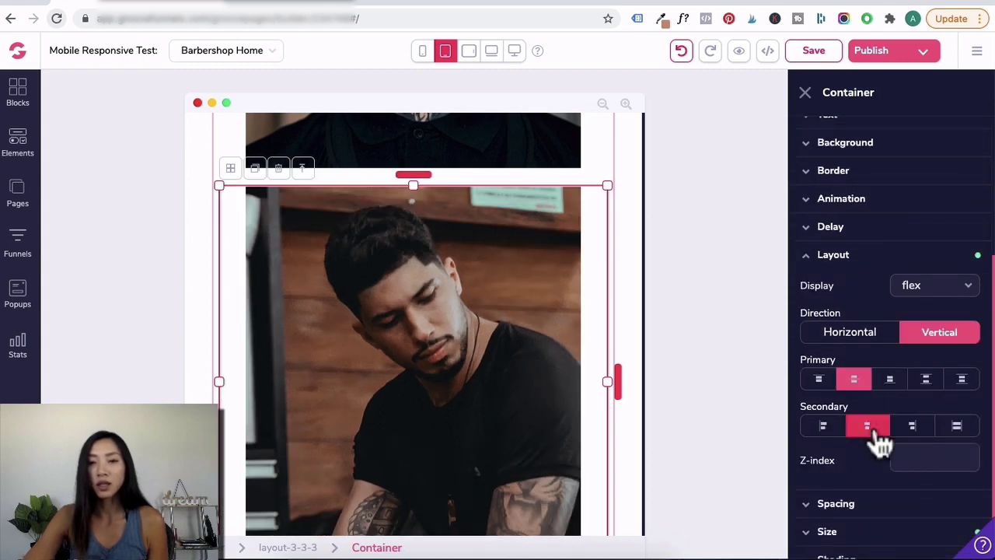